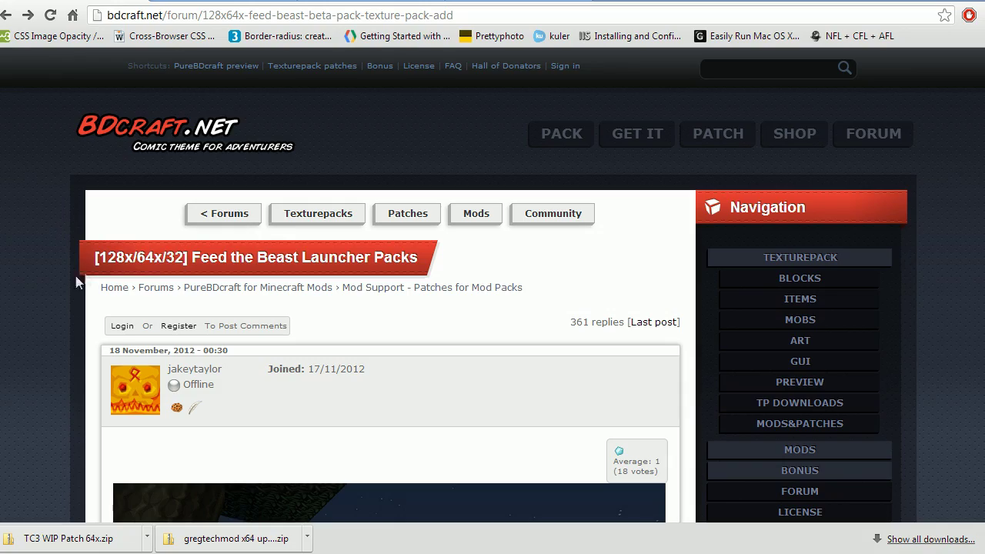
# - Open the original BDCraft texture pack page from the forum thread and download the 64x Sphax PureBDCraft pack for MC14
pyautogui.scroll(-10, 57, 288)
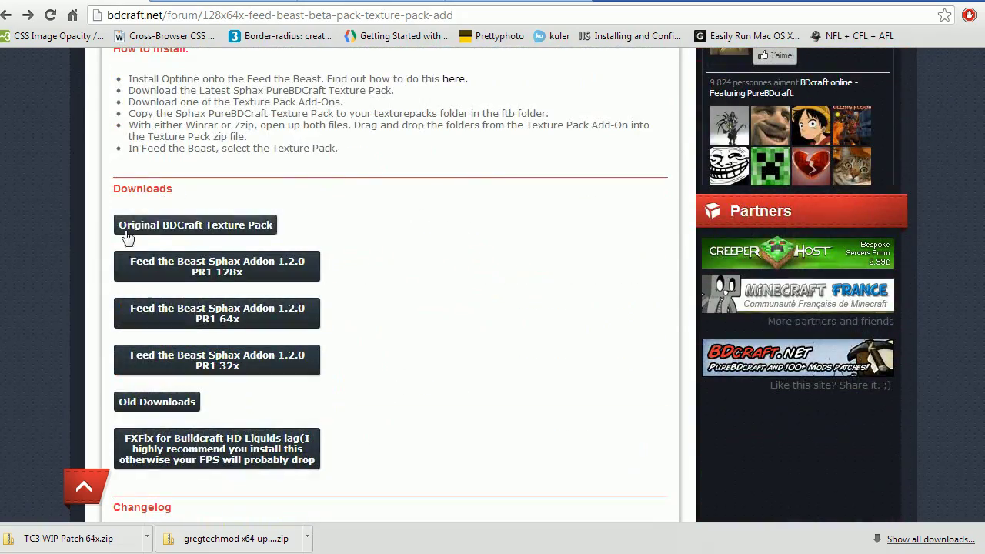
pyautogui.click(231, 231)
pyautogui.click(184, 233)
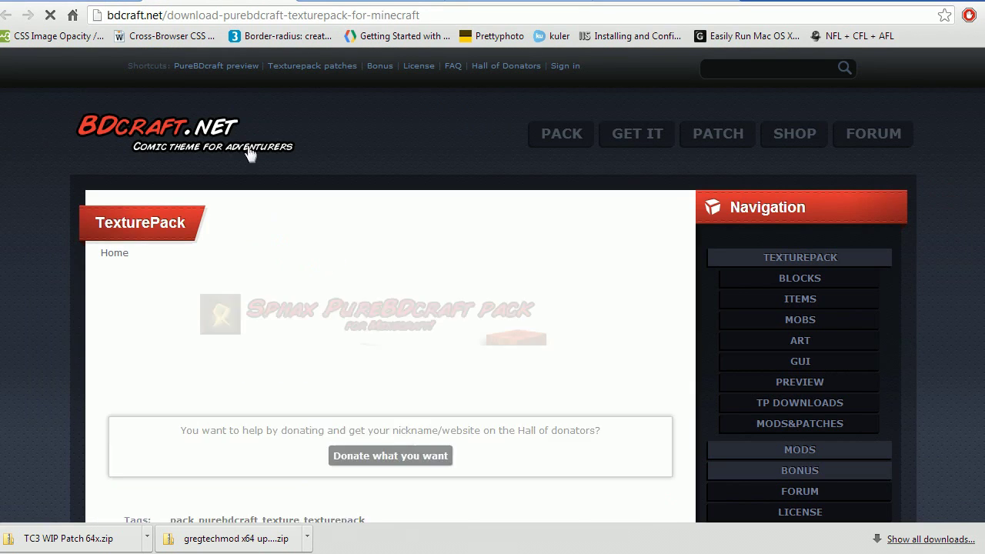
pyautogui.scroll(-5, 114, 248)
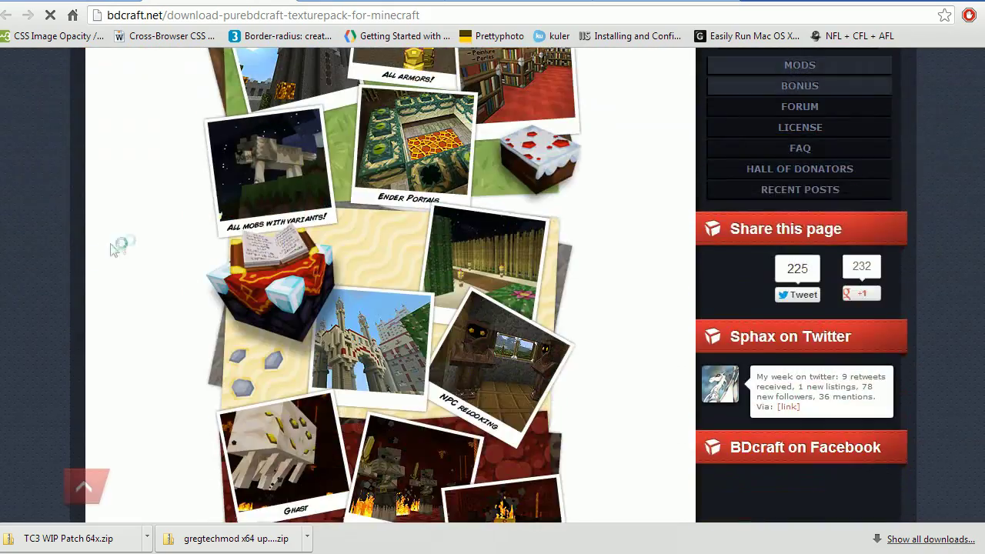
pyautogui.scroll(-10, 123, 247)
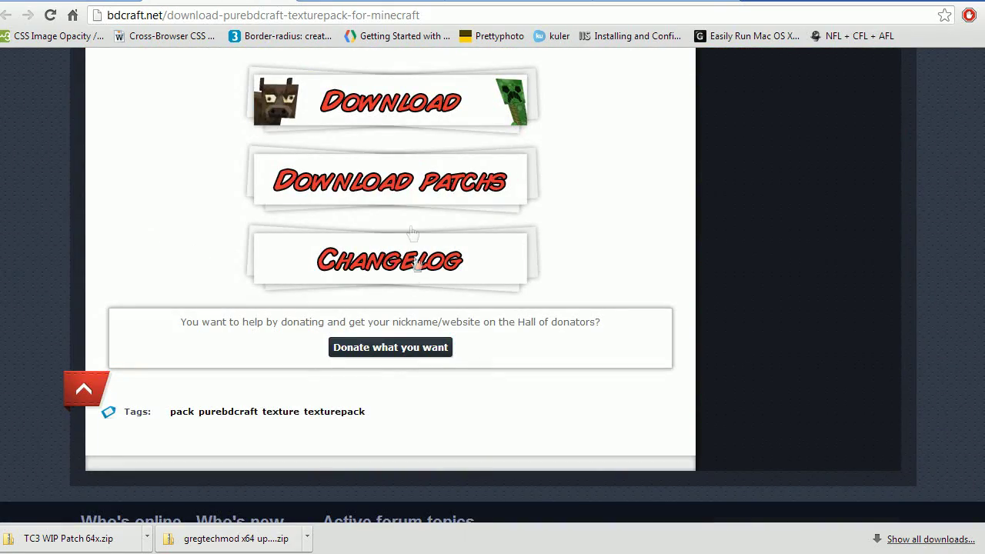
pyautogui.click(389, 108)
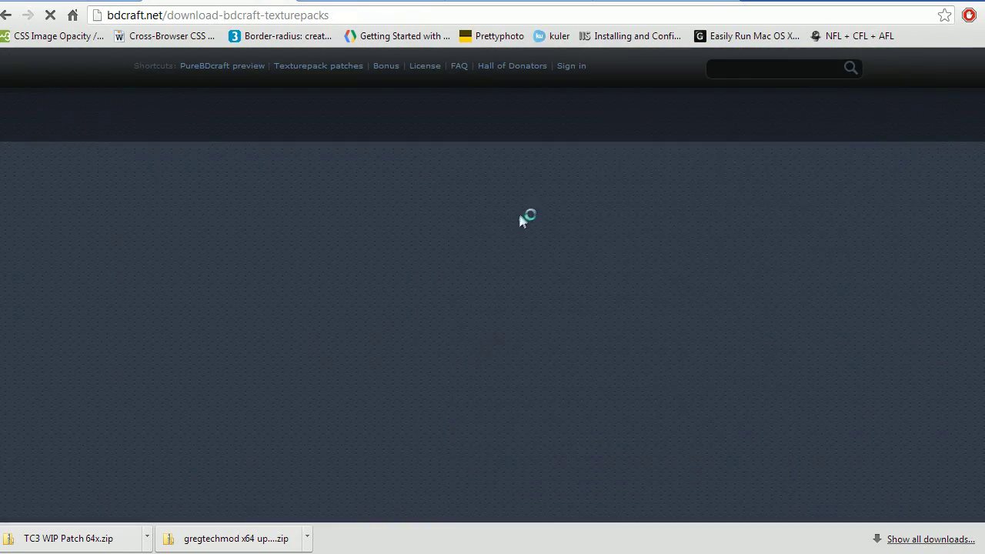
pyautogui.scroll(-4, 484, 247)
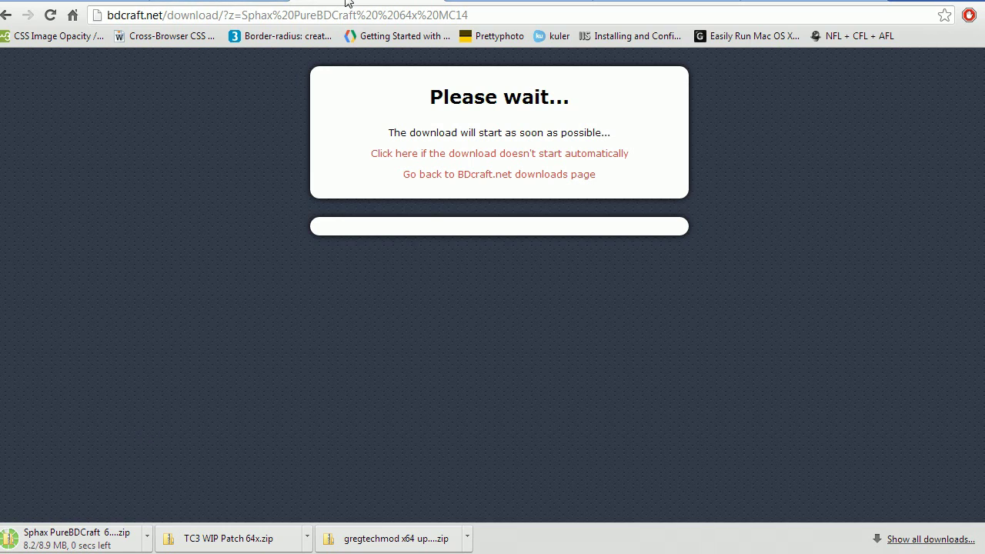
# - Return to the Feed the Beast forum thread and download the Feed the Beast Sphax Addon 1.2.0 PR1 64x from MediaFire
pyautogui.click(429, 2)
pyautogui.click(86, 2)
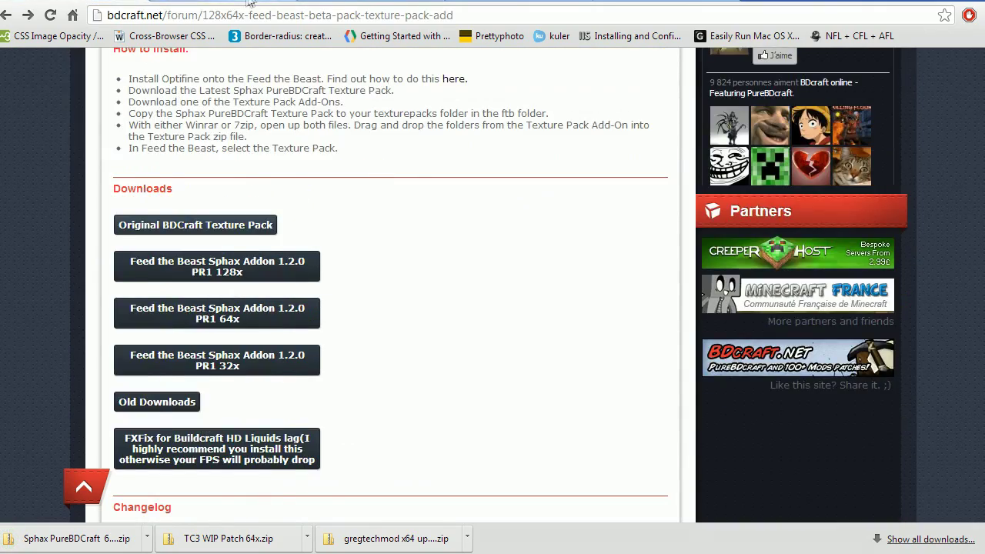
pyautogui.click(249, 3)
pyautogui.click(300, 3)
pyautogui.click(87, 2)
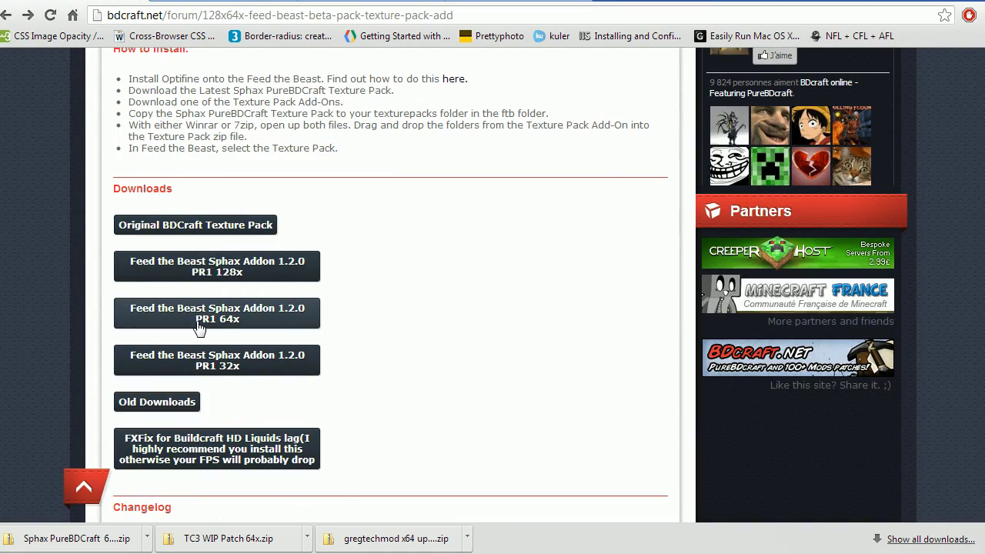
pyautogui.click(265, 320)
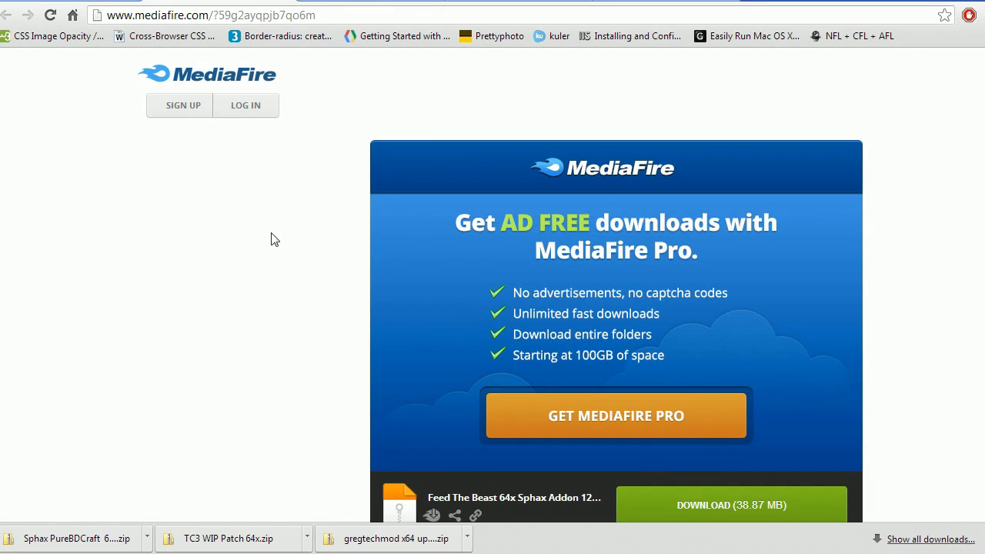
pyautogui.scroll(-1, 847, 385)
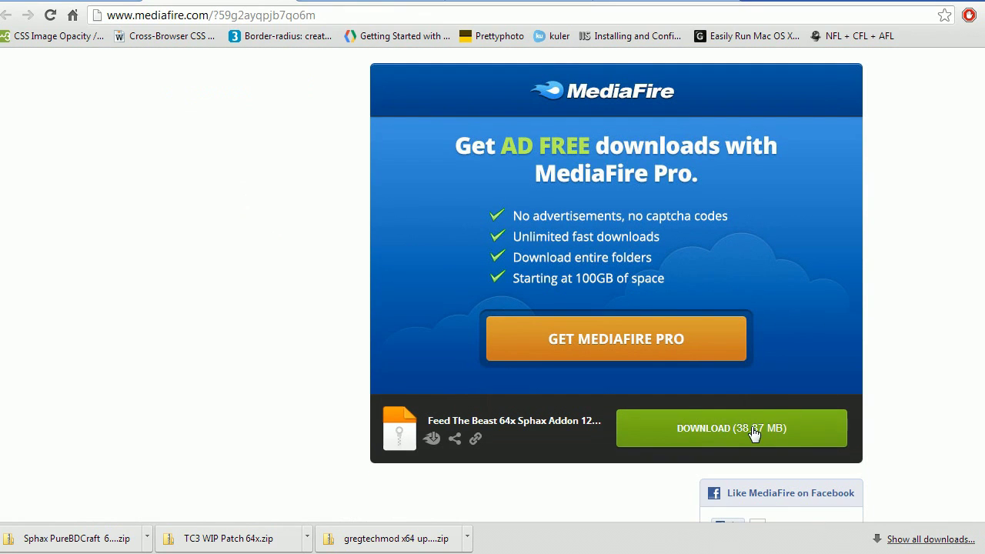
pyautogui.click(829, 431)
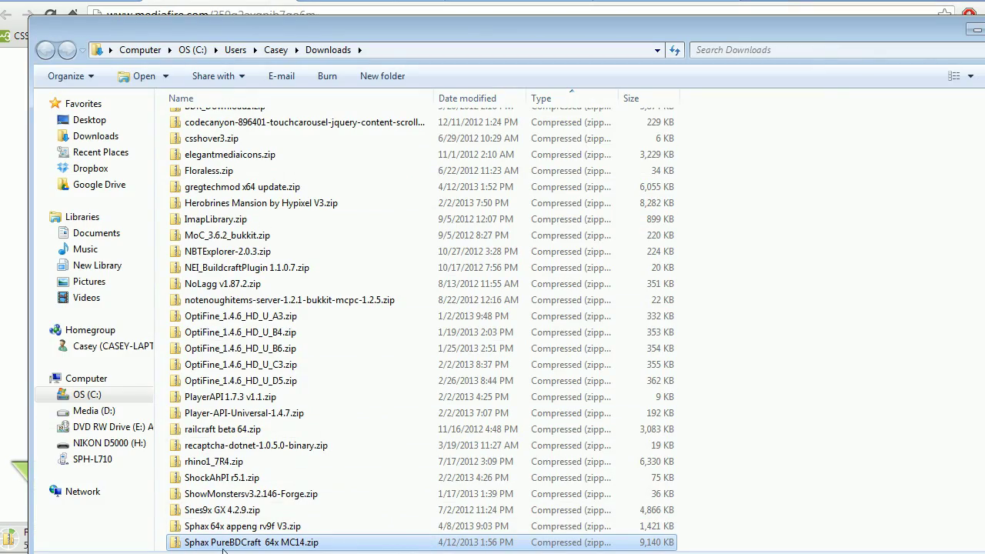
# - Move Sphax PureBDCraft 64x MC14.zip from the Downloads folder into the FTB2 Ultimate texturepacks folder
pyautogui.moveTo(508, 36); pyautogui.dragTo(984, 111)
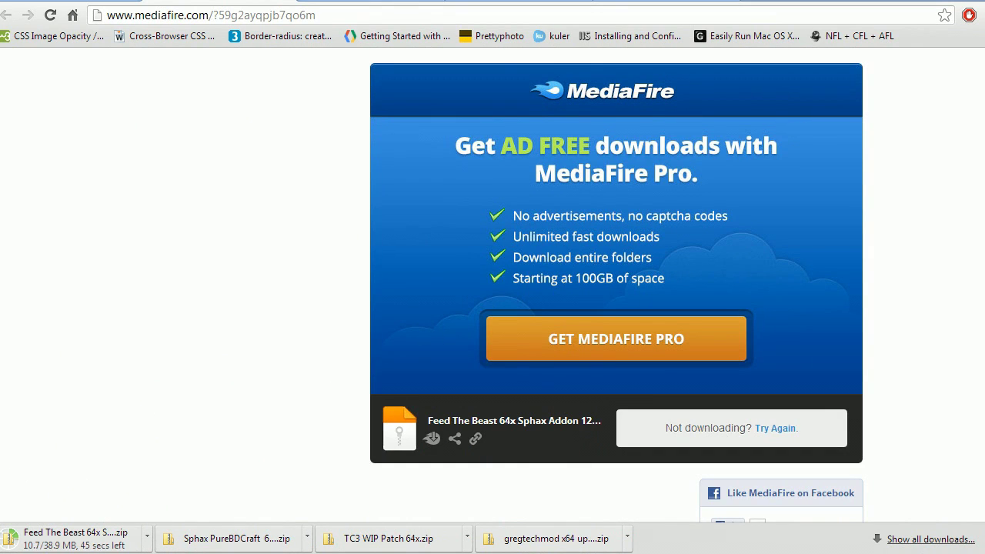
pyautogui.click(301, 551)
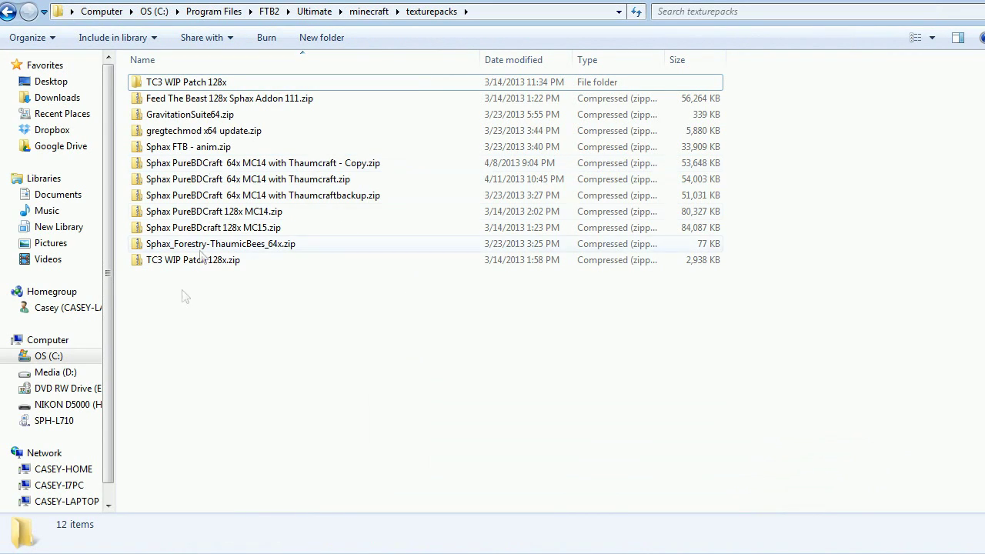
pyautogui.hotkey('alt', 'Tab')
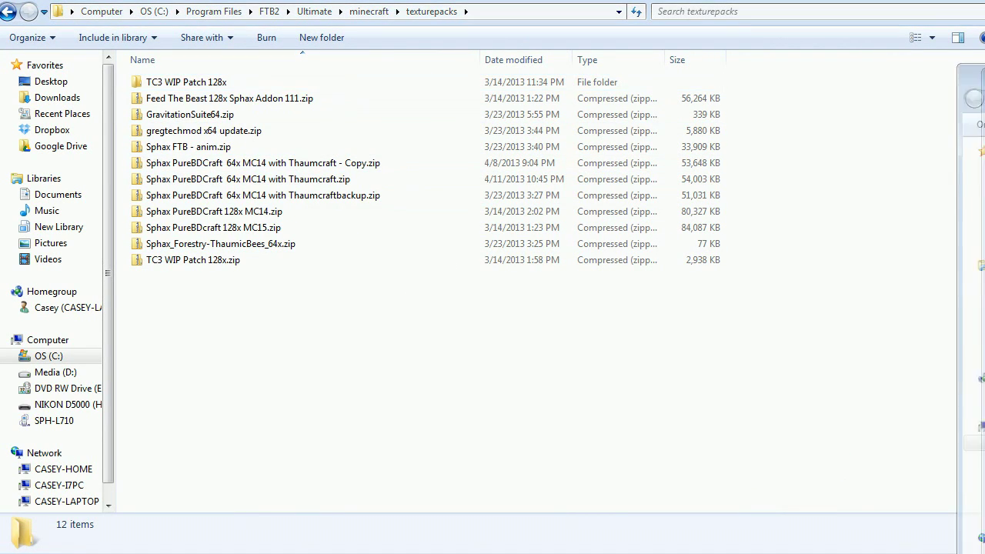
pyautogui.moveTo(952, 518); pyautogui.dragTo(405, 454)
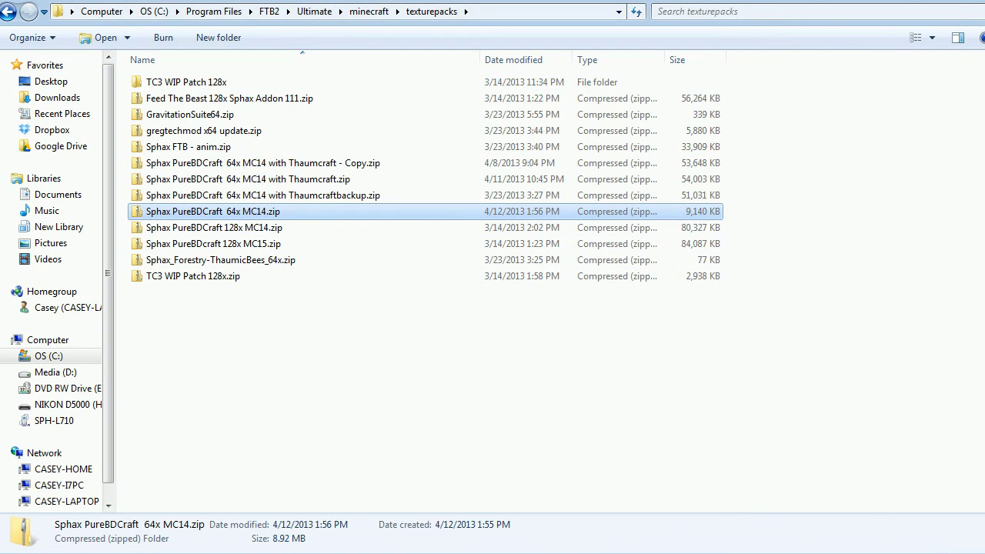
pyautogui.hotkey('alt', 'Tab')
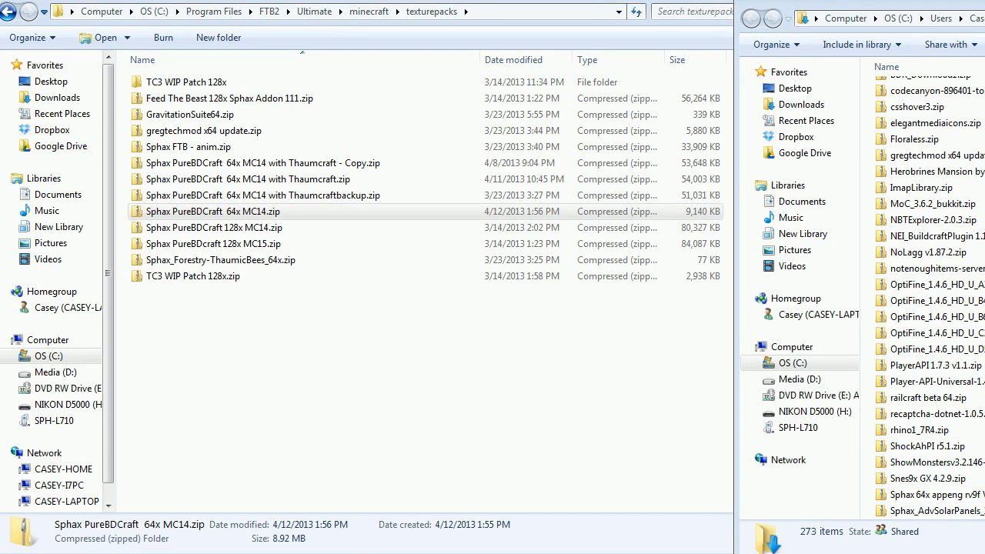
pyautogui.hotkey('alt', 'Tab')
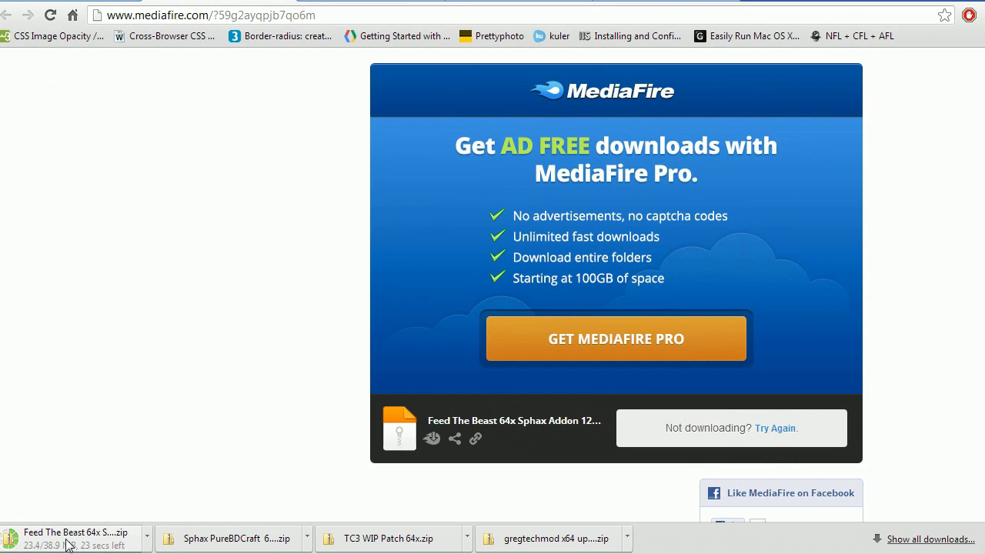
pyautogui.click(307, 546)
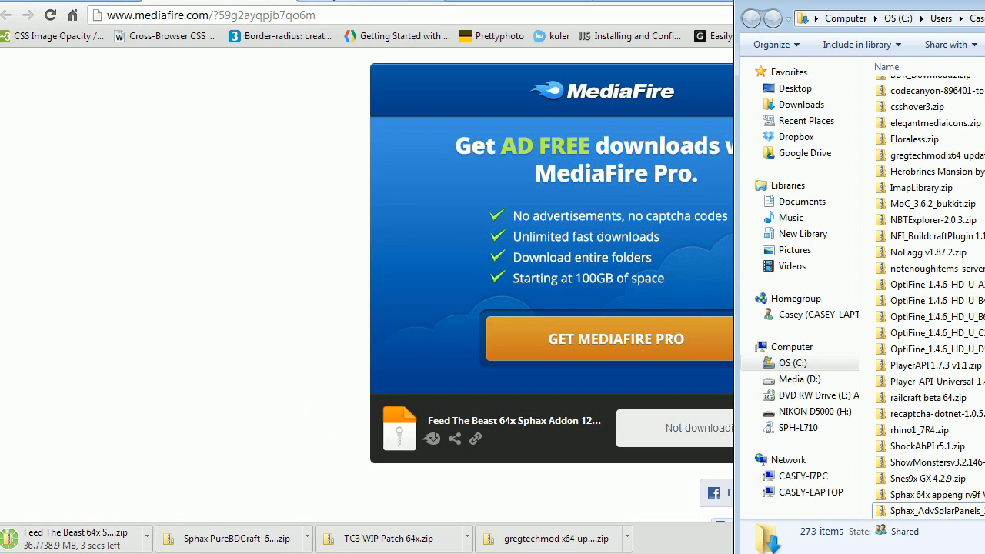
pyautogui.click(333, 2)
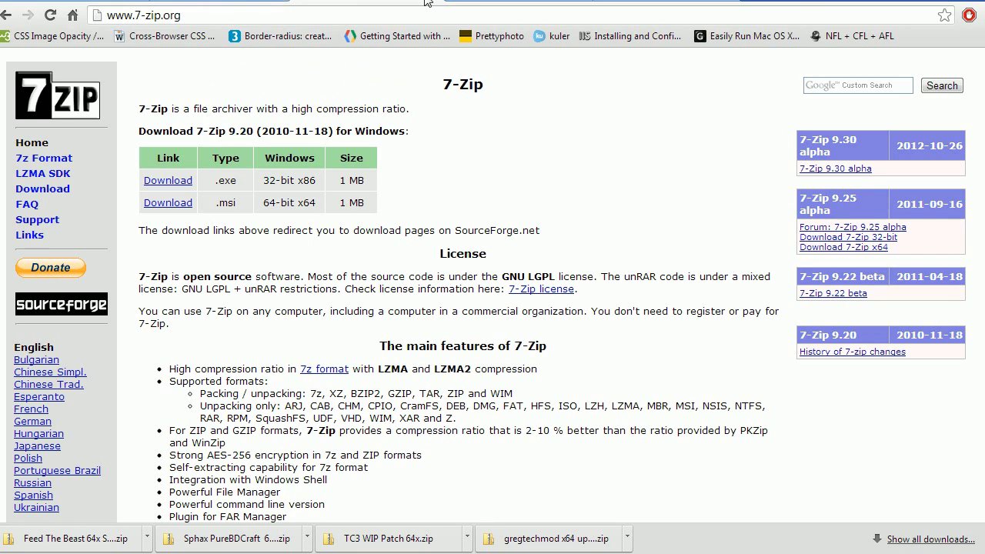
pyautogui.click(154, 15)
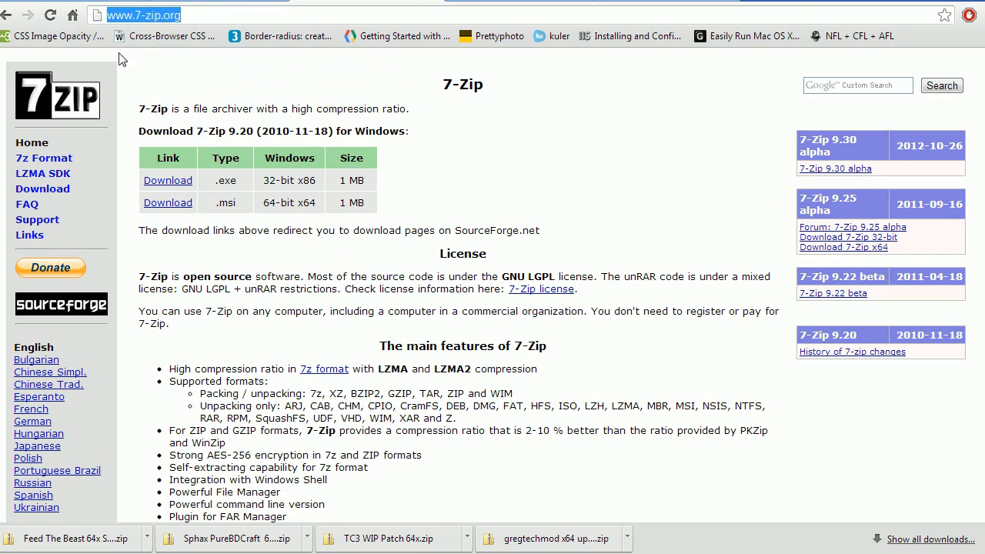
pyautogui.click(429, 2)
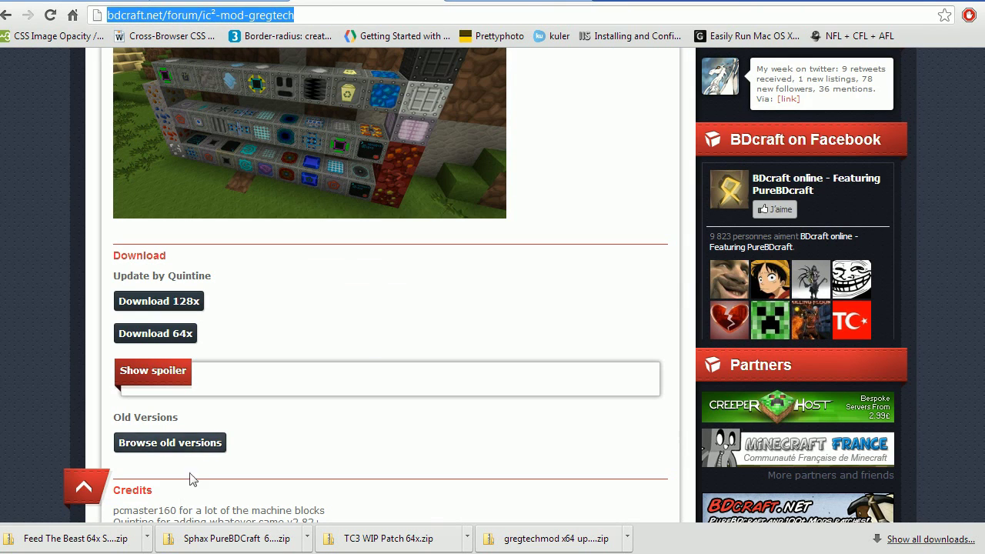
# - Locate the downloaded Feed The Beast 64x Sphax Addon 121a.zip in its folder and move it into the texturepacks folder
pyautogui.click(149, 543)
pyautogui.click(268, 425)
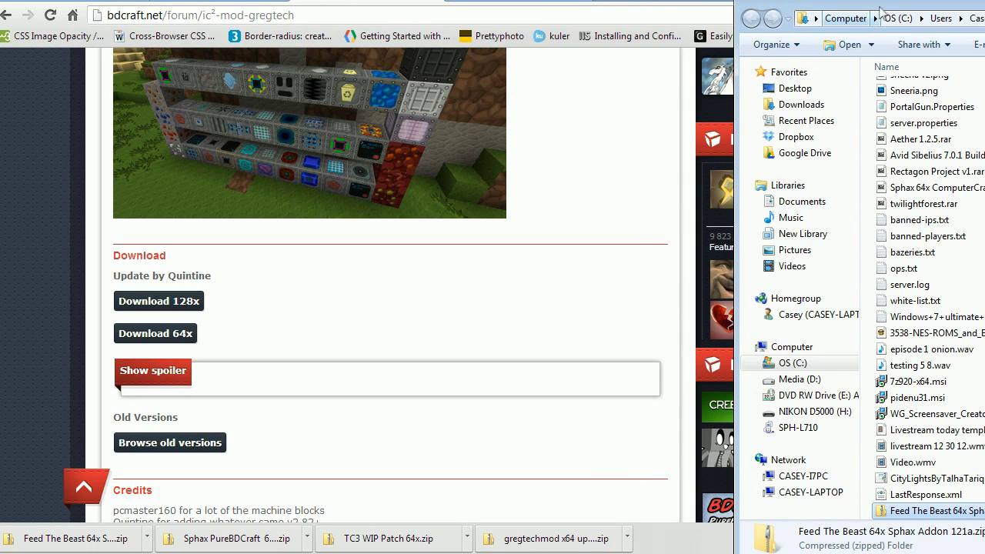
pyautogui.moveTo(884, 13); pyautogui.dragTo(886, 1)
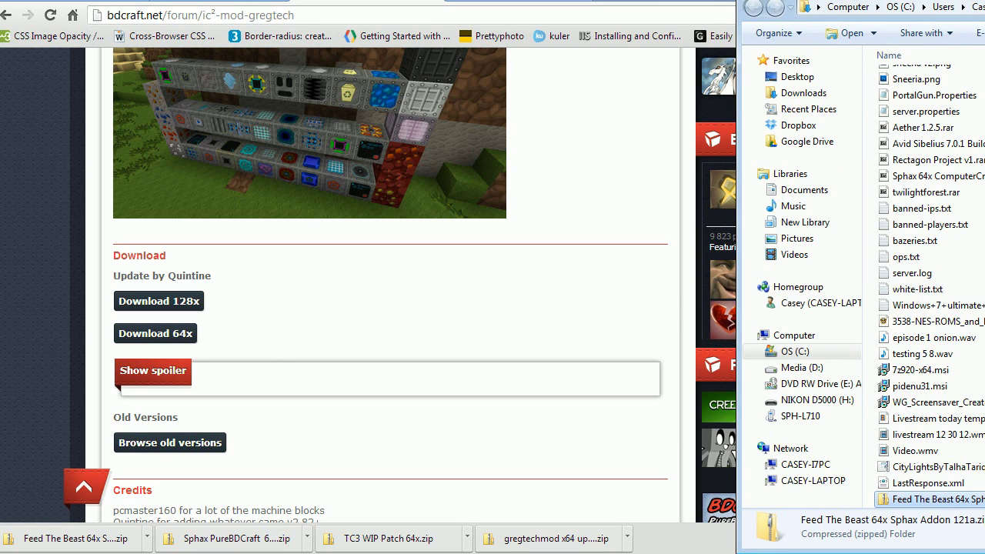
pyautogui.hotkey('alt', 'Tab')
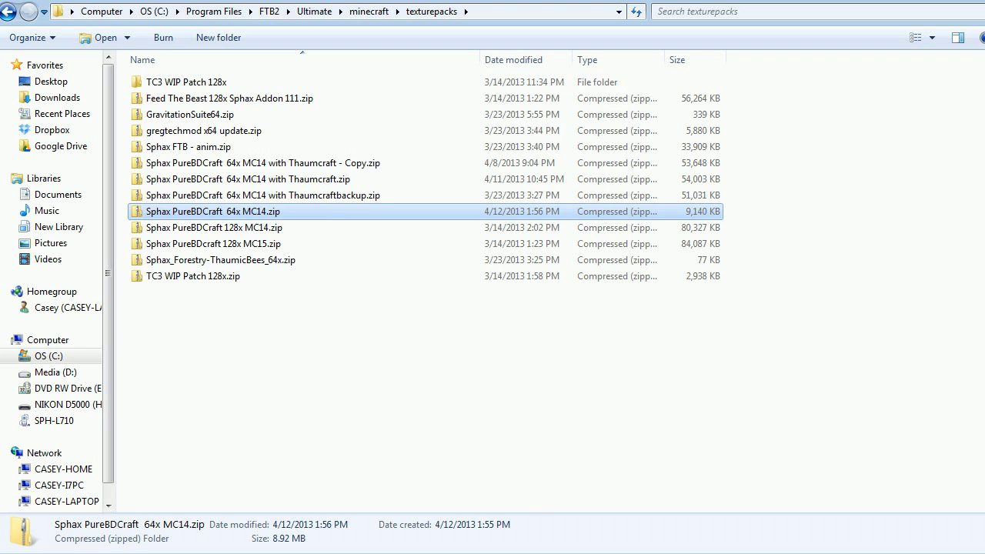
pyautogui.hotkey('alt', 'Tab')
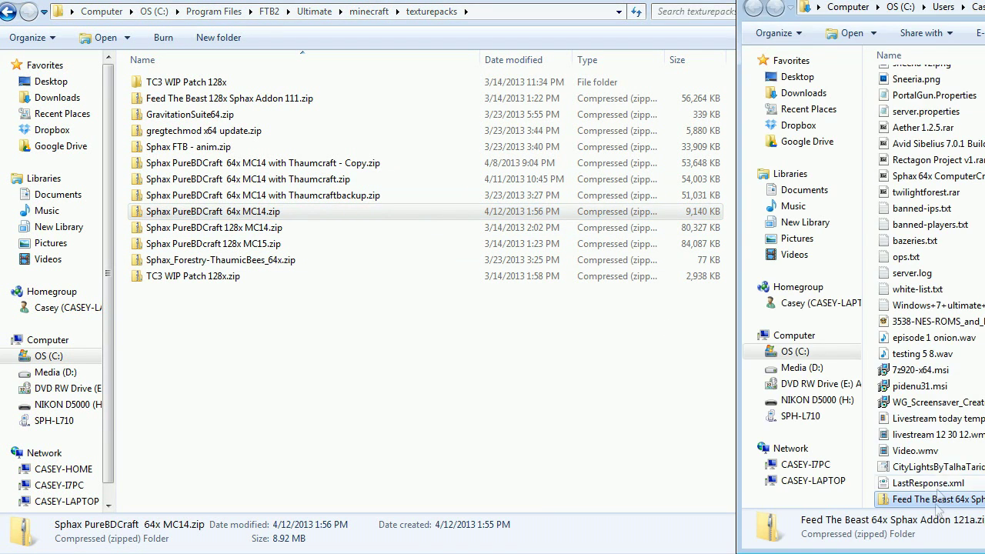
pyautogui.moveTo(937, 500); pyautogui.dragTo(392, 468)
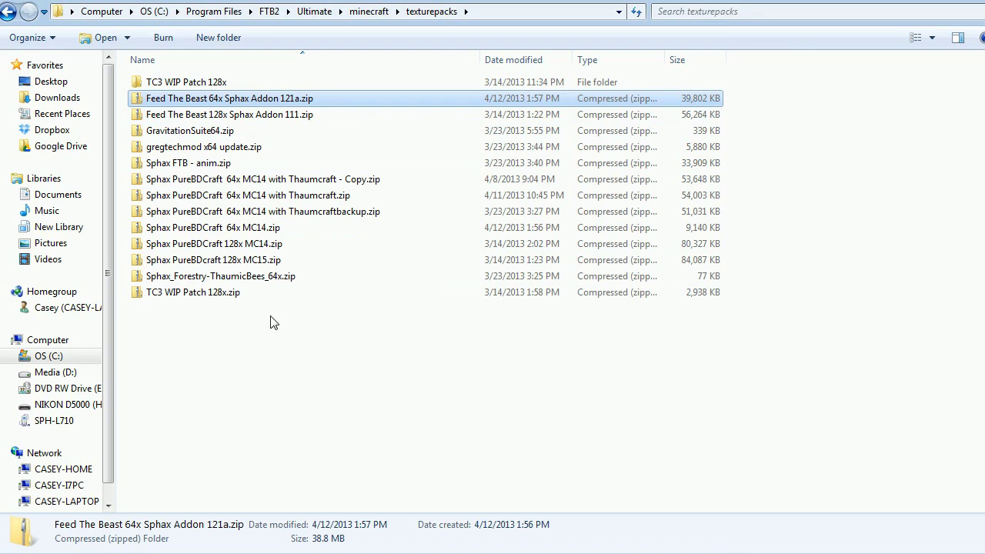
# - Open Sphax PureBDCraft 64x MC14.zip as an archive in 7-Zip, then shrink its window and place it below the add-on zip's listing
pyautogui.click(209, 231)
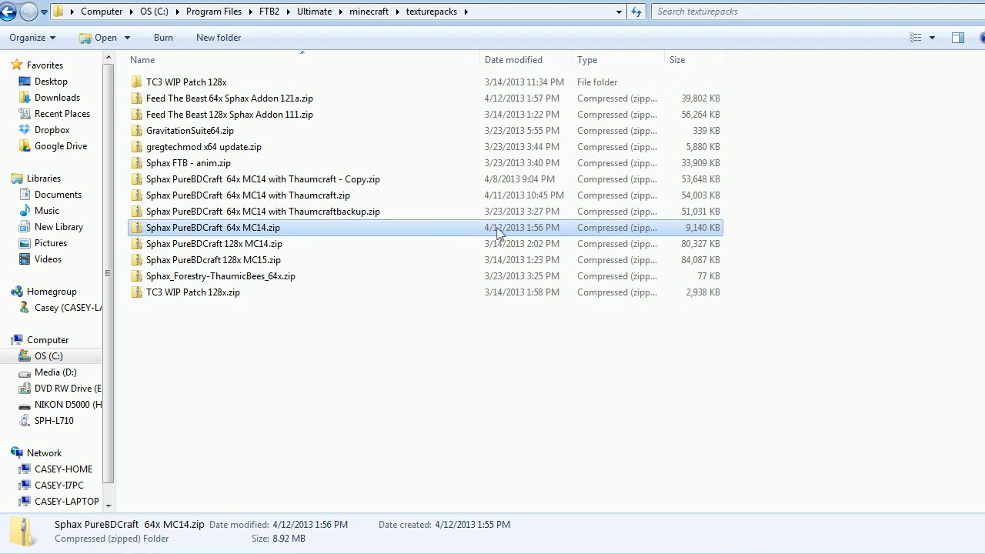
pyautogui.rightClick(193, 229)
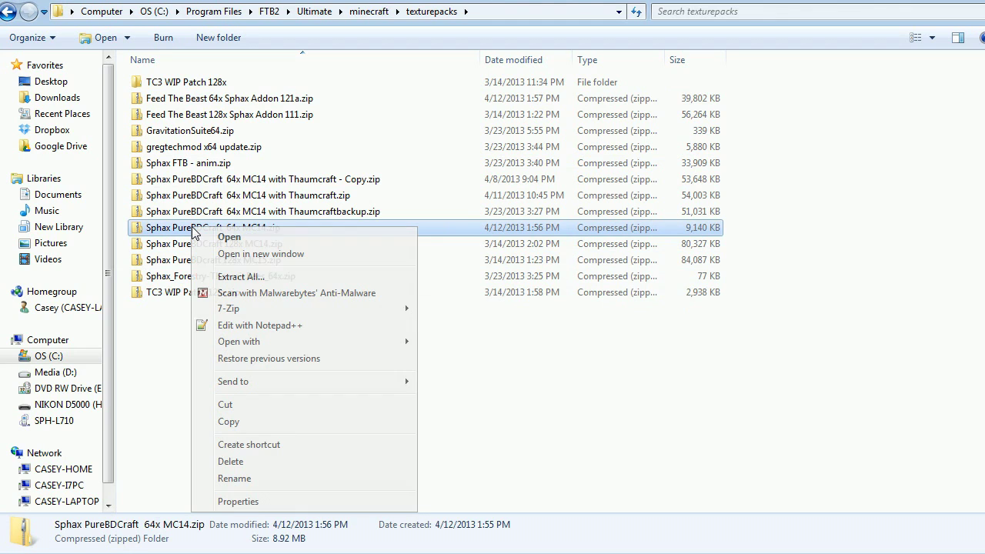
pyautogui.moveTo(221, 316)
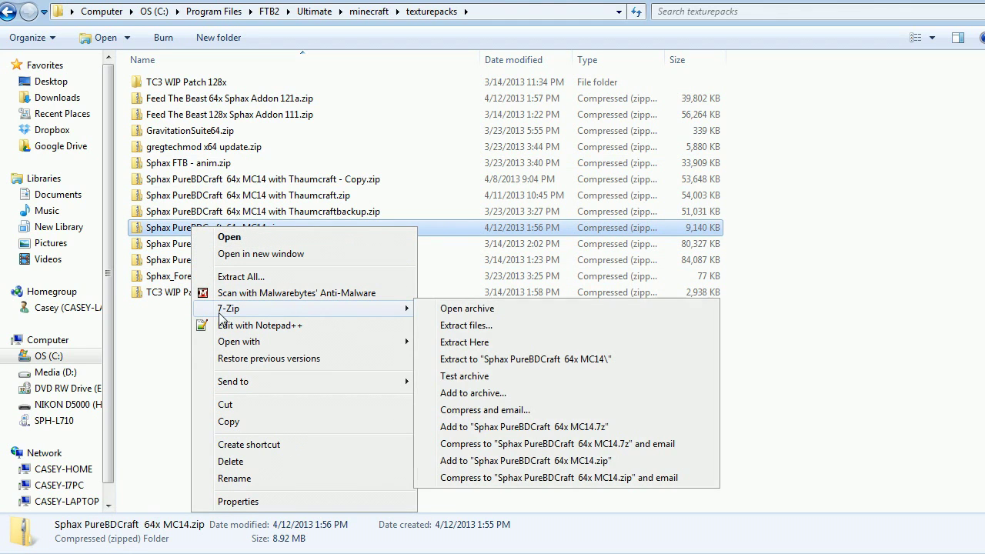
pyautogui.click(446, 312)
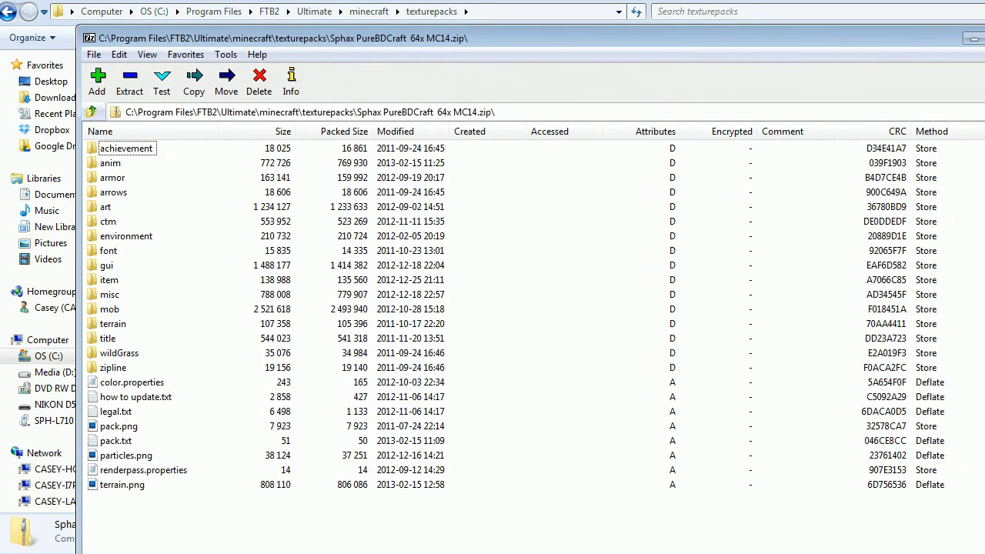
pyautogui.moveTo(984, 553); pyautogui.dragTo(445, 523)
pyautogui.moveTo(246, 41); pyautogui.dragTo(200, 274)
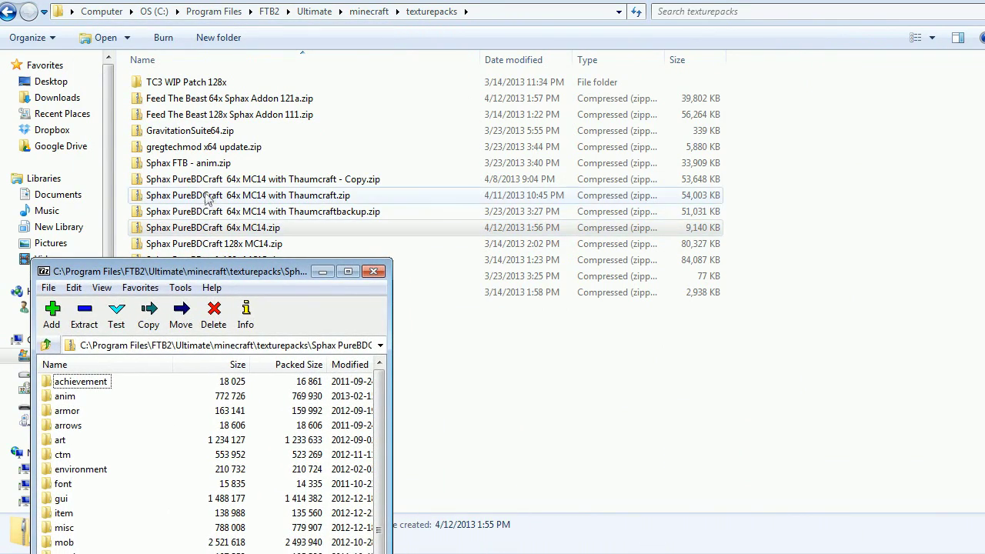
# - Open Feed The Beast 64x Sphax Addon 121a.zip as an archive in 7-Zip and narrow its window
pyautogui.click(220, 105)
pyautogui.rightClick(219, 104)
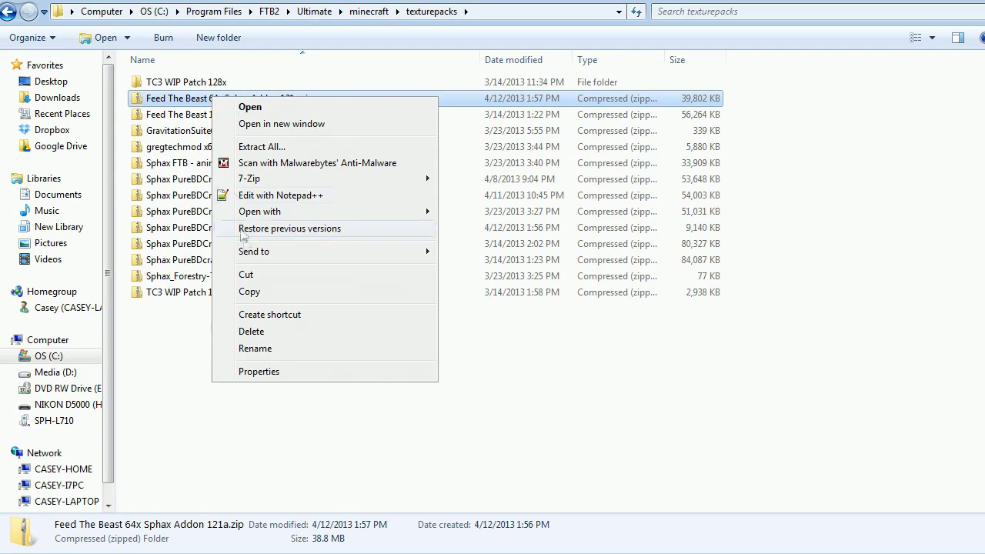
pyautogui.moveTo(249, 182)
pyautogui.click(462, 180)
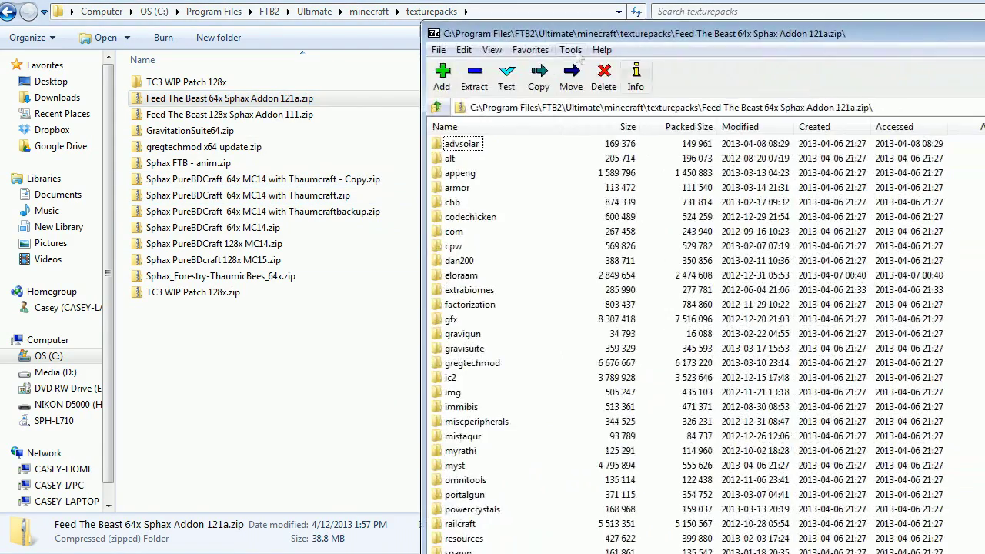
pyautogui.moveTo(984, 34); pyautogui.dragTo(693, 26)
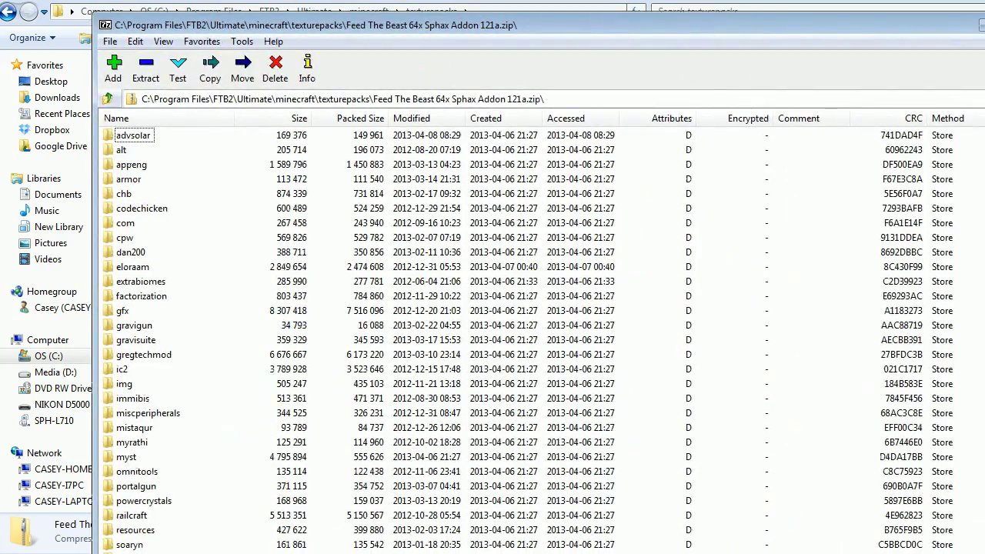
pyautogui.moveTo(984, 312); pyautogui.dragTo(525, 312)
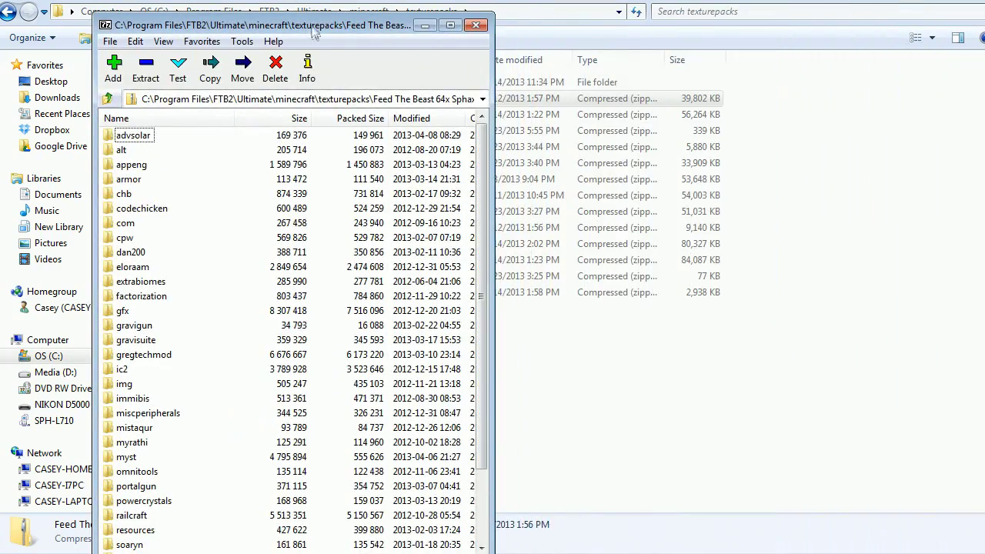
# - Arrange the 64x add-on and Sphax PureBDCraft 64x archive windows side by side and enlarge the PureBDCraft one slightly
pyautogui.moveTo(311, 27); pyautogui.dragTo(984, 36)
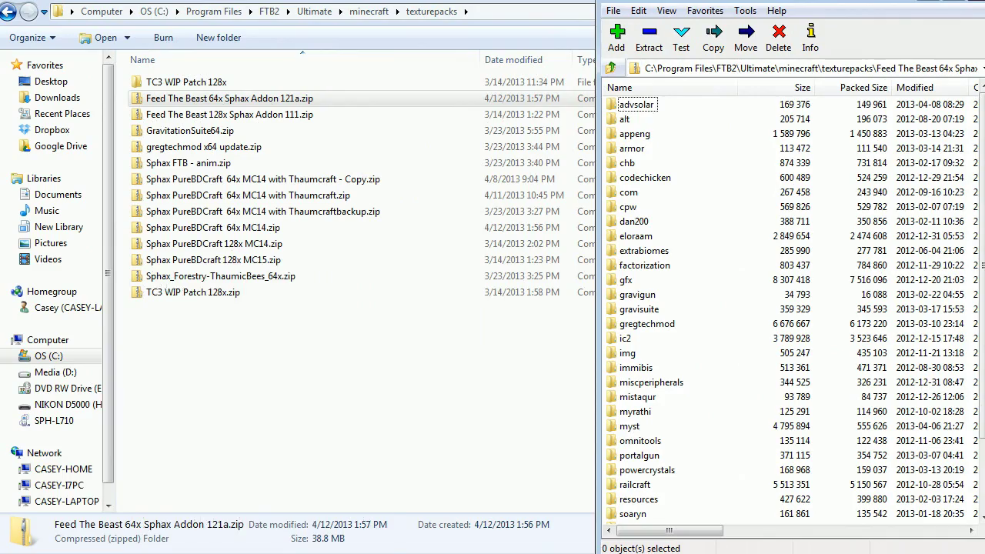
pyautogui.moveTo(254, 292); pyautogui.dragTo(320, 23)
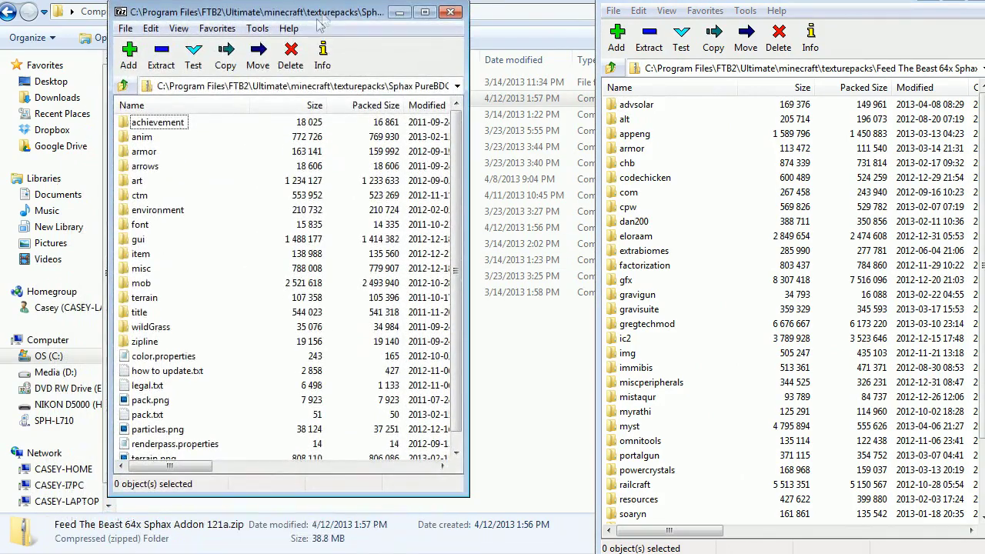
pyautogui.moveTo(464, 506); pyautogui.dragTo(484, 531)
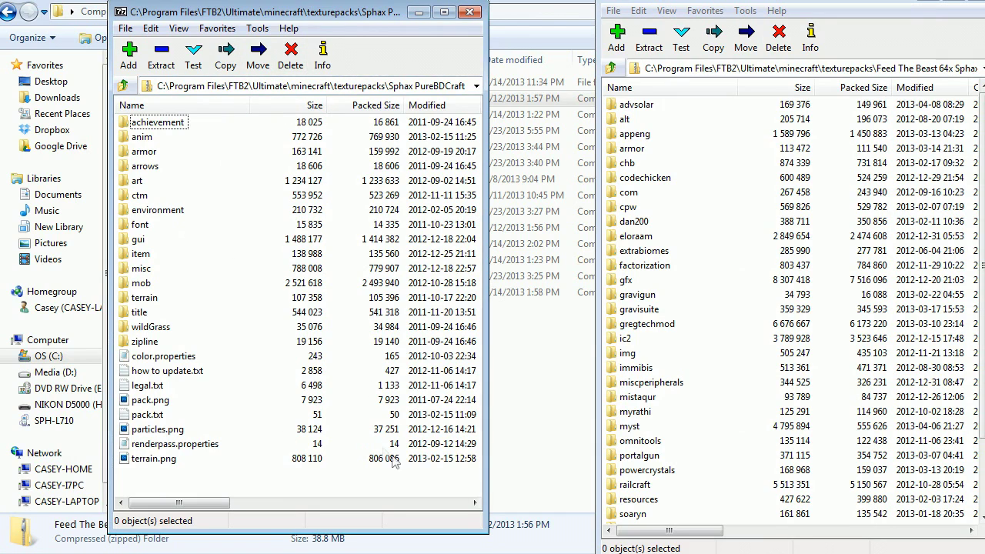
# - Copy everything from the Feed The Beast 64x add-on archive into Sphax PureBDCraft 64x MC14.zip and close both archives
pyautogui.click(636, 108)
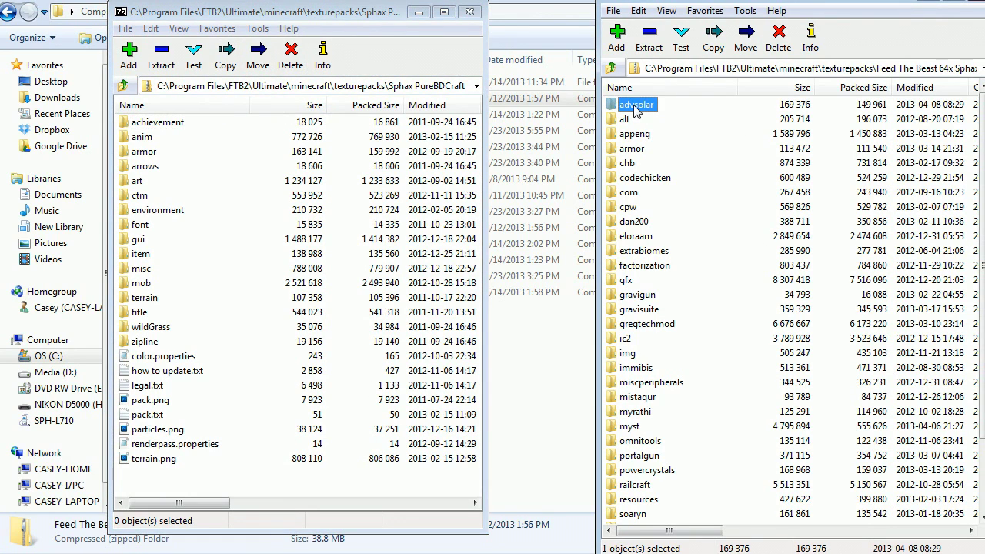
pyautogui.hotkey('ctrl', 'a')
pyautogui.moveTo(636, 154); pyautogui.dragTo(283, 336)
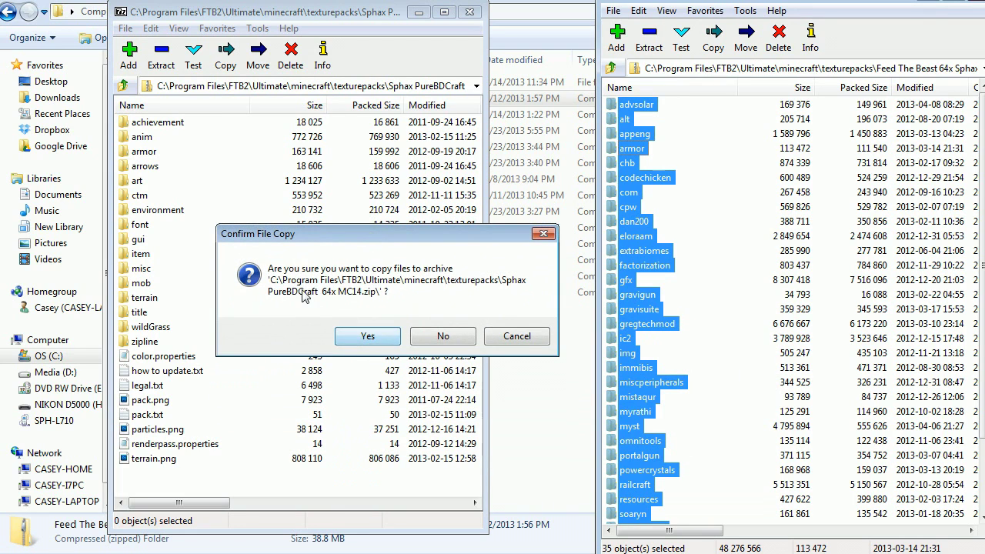
pyautogui.click(366, 339)
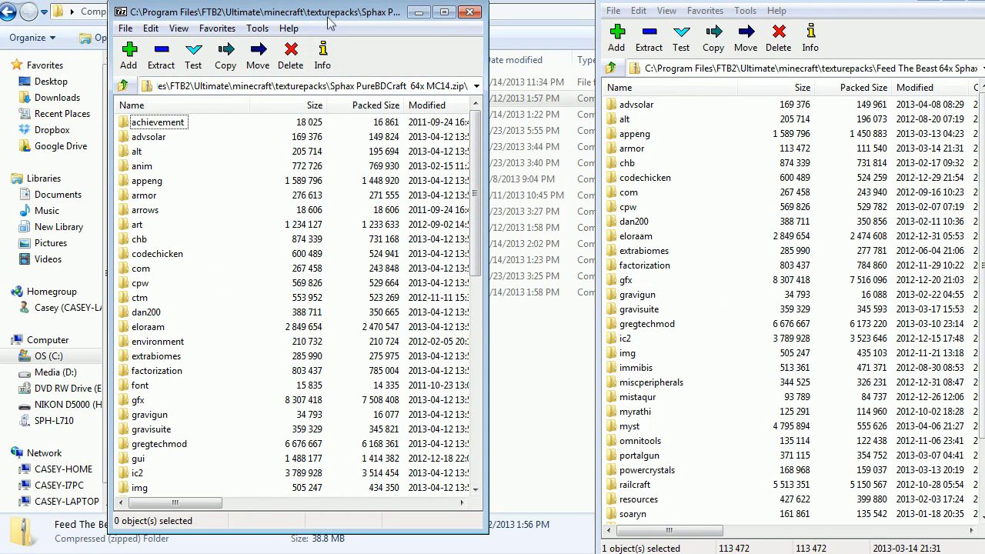
pyautogui.click(470, 12)
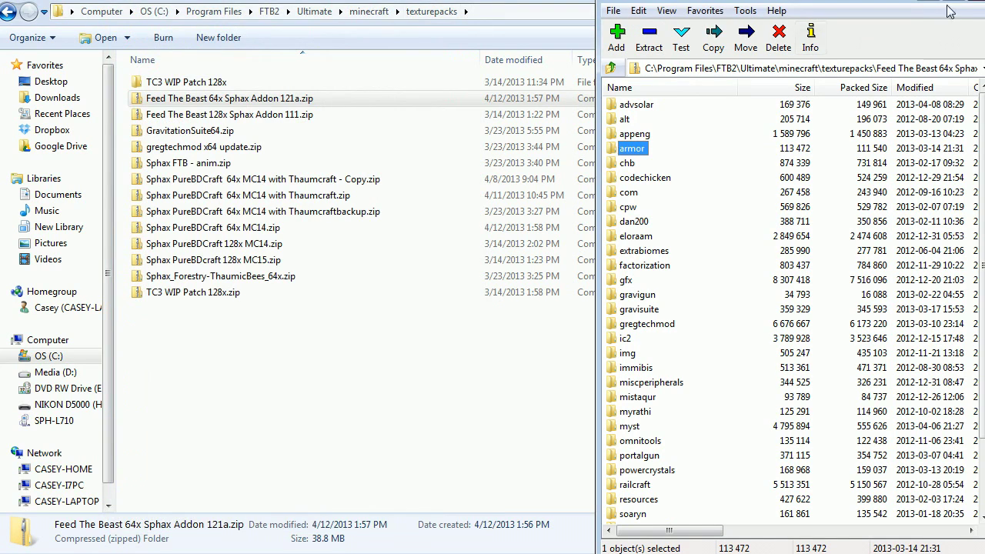
pyautogui.click(981, 5)
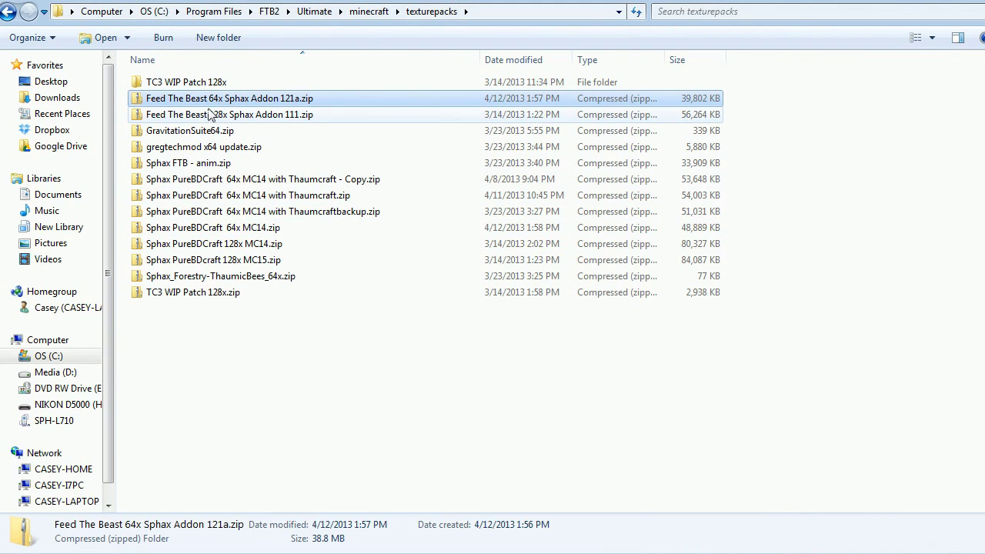
# - Delete Feed The Beast 64x Sphax Addon 121a.zip from the texturepacks folder
pyautogui.click(258, 228)
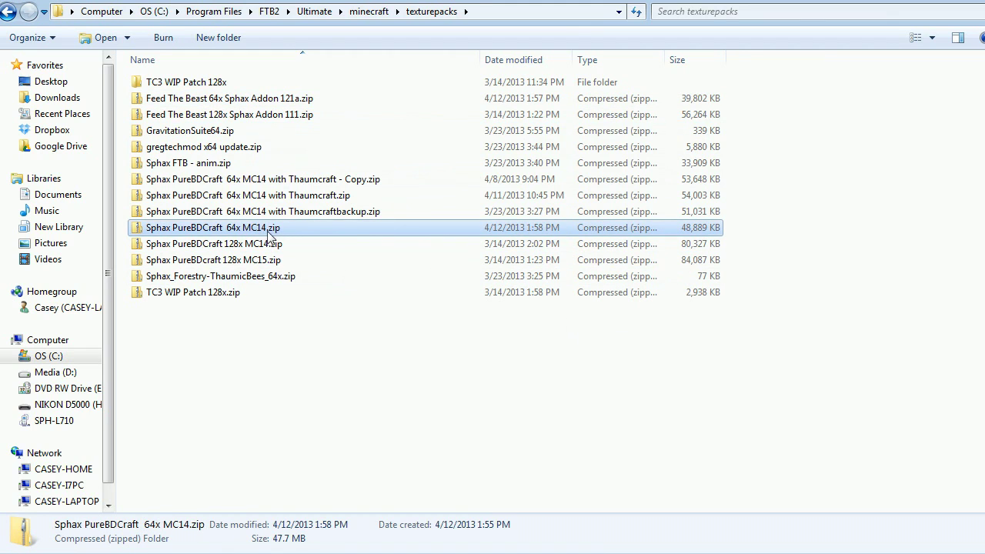
pyautogui.click(223, 99)
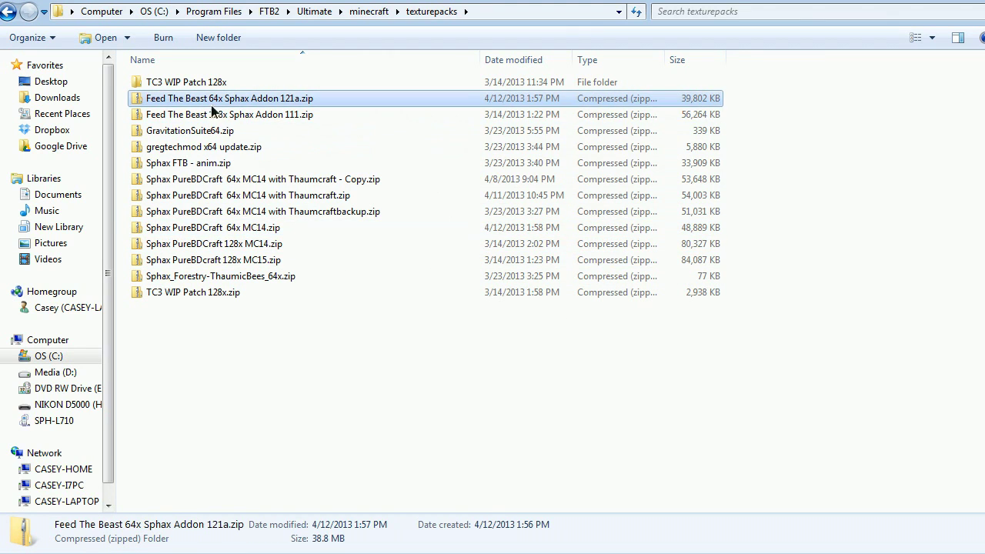
pyautogui.press('Delete')
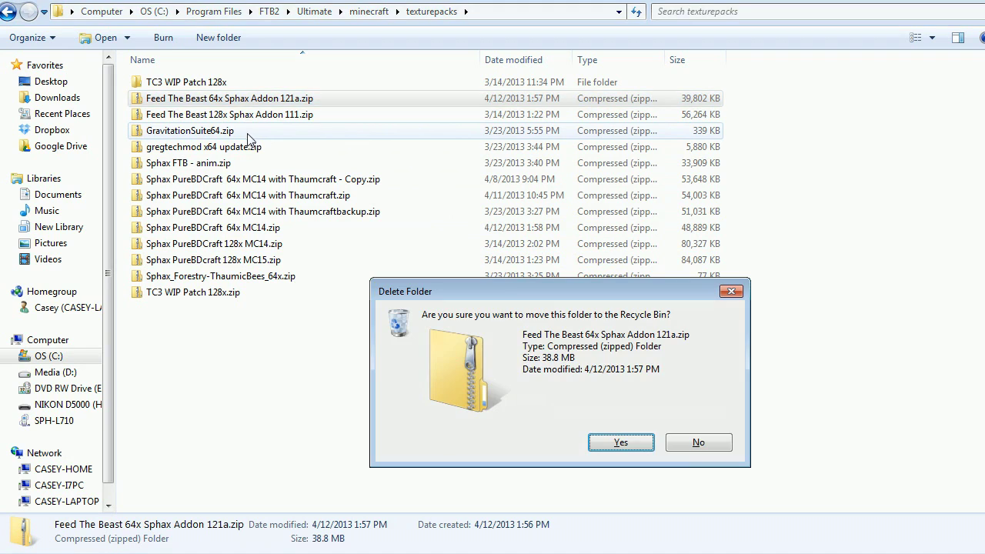
pyautogui.click(621, 442)
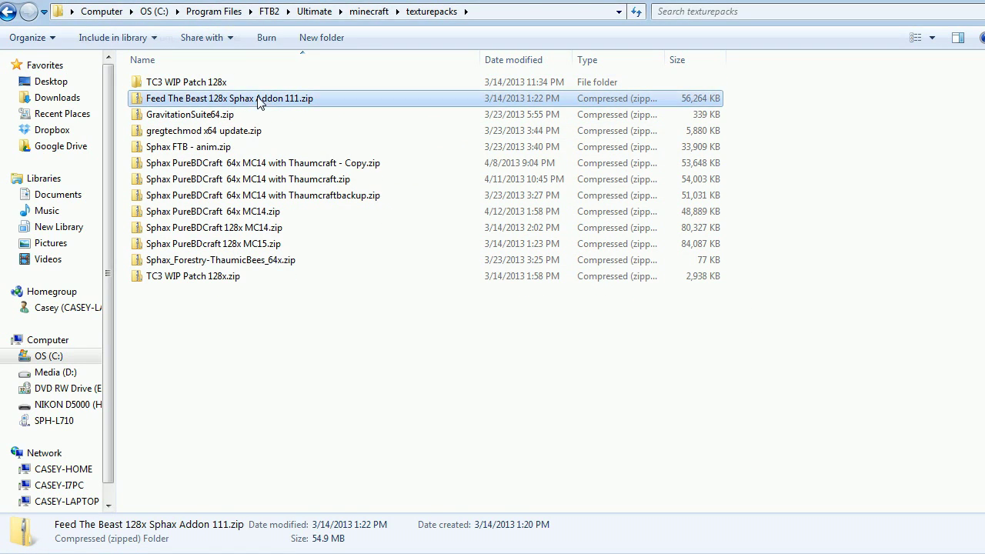
# - Delete Feed The Beast 128x Sphax Addon 111.zip and the TC3 WIP Patch 128x folder, and select Sphax PureBDCraft 64x MC14.zip
pyautogui.press('Delete')
pyautogui.click(616, 444)
pyautogui.click(187, 82)
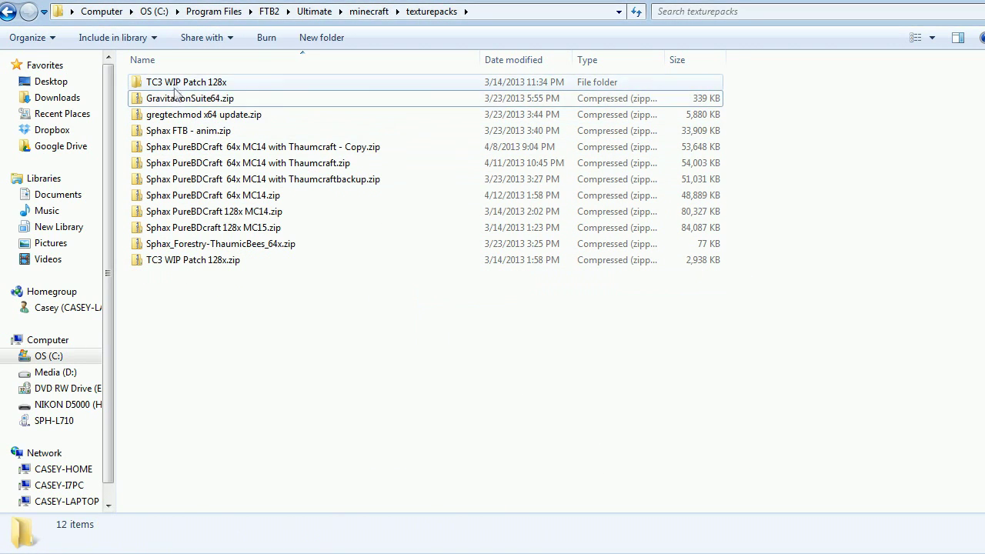
pyautogui.press('Delete')
pyautogui.click(620, 442)
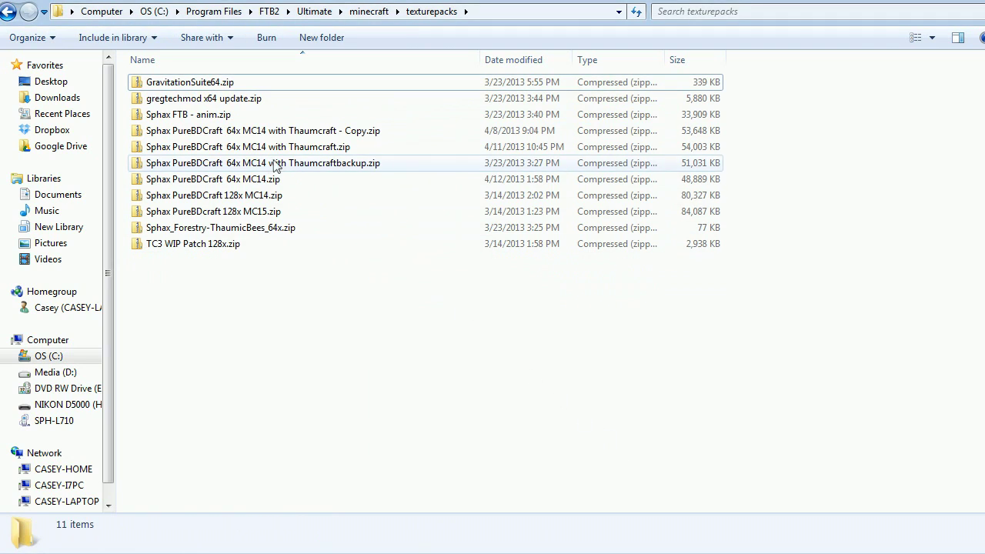
pyautogui.click(238, 180)
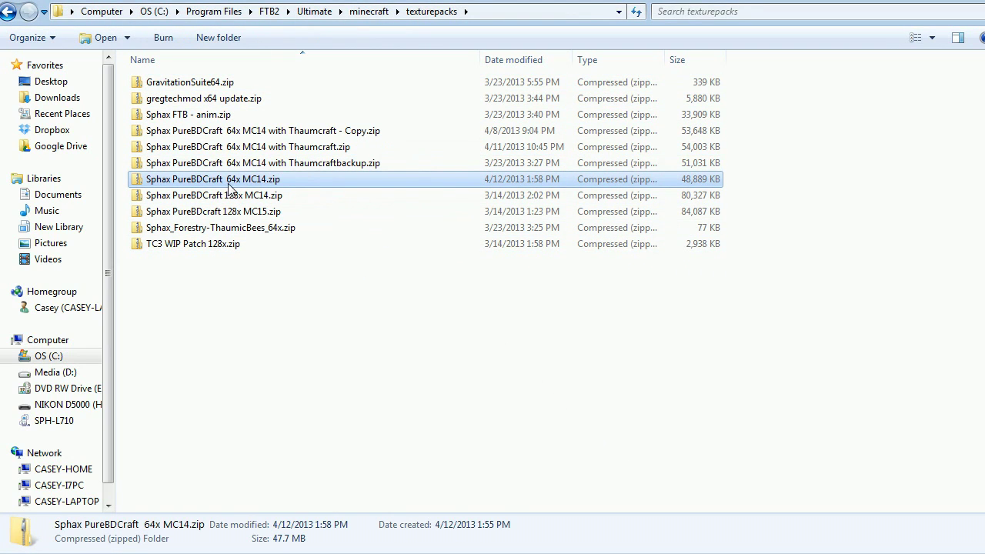
# - Switch to the browser's Feed the Beast Launcher Packs page and collapse and reopen the Texture Pack Patch Credits spoiler
pyautogui.moveTo(416, 2); pyautogui.dragTo(389, 553)
pyautogui.click(82, 3)
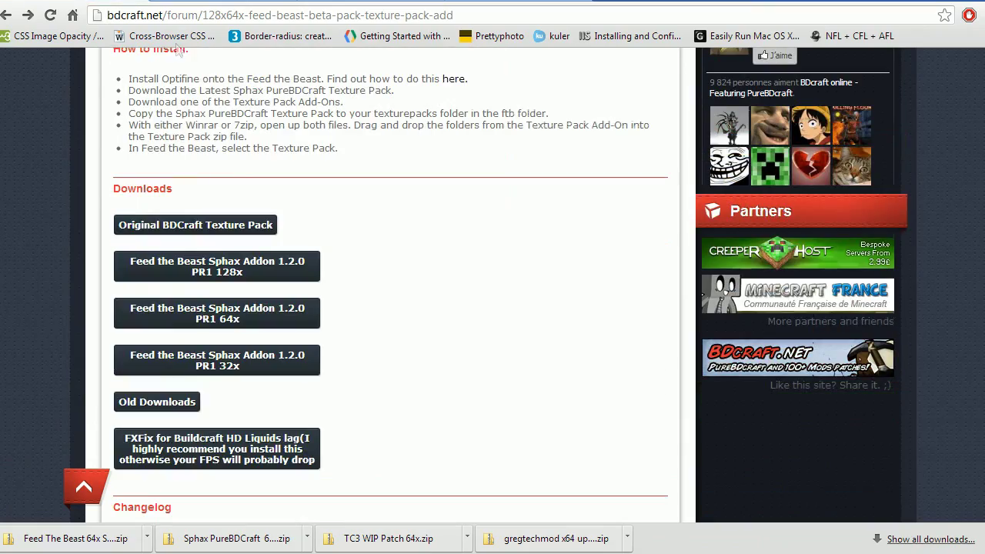
pyautogui.scroll(8, 481, 321)
pyautogui.scroll(-7, 482, 320)
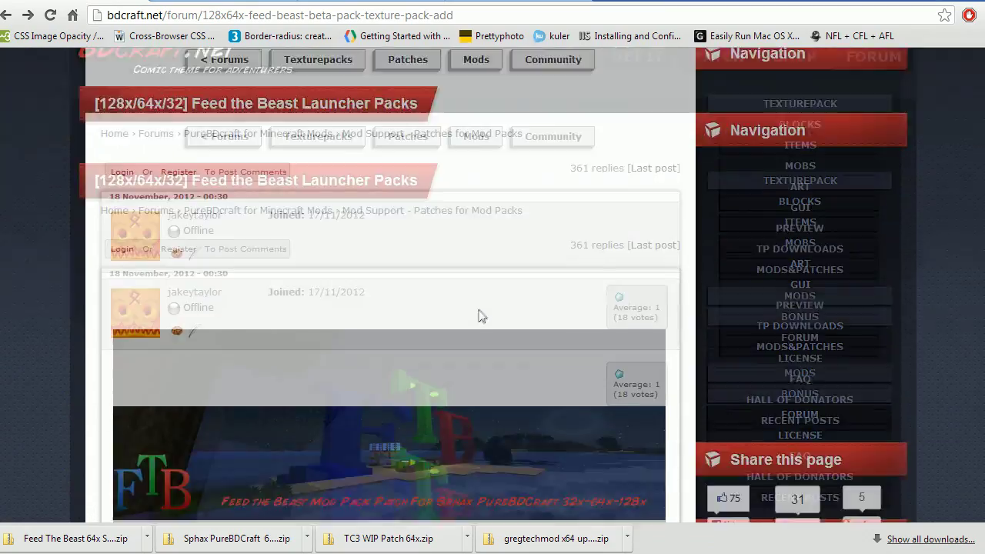
pyautogui.scroll(-6, 468, 331)
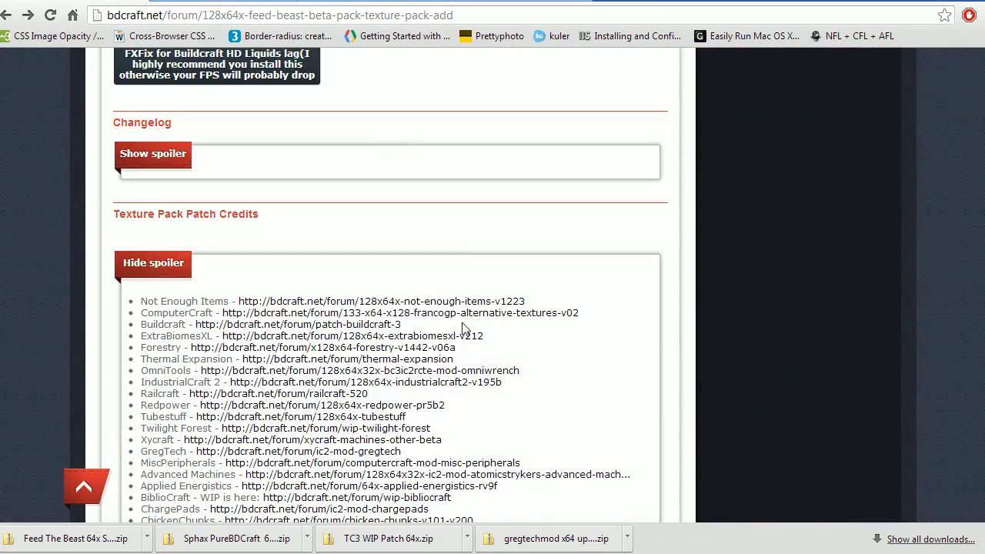
pyautogui.click(160, 263)
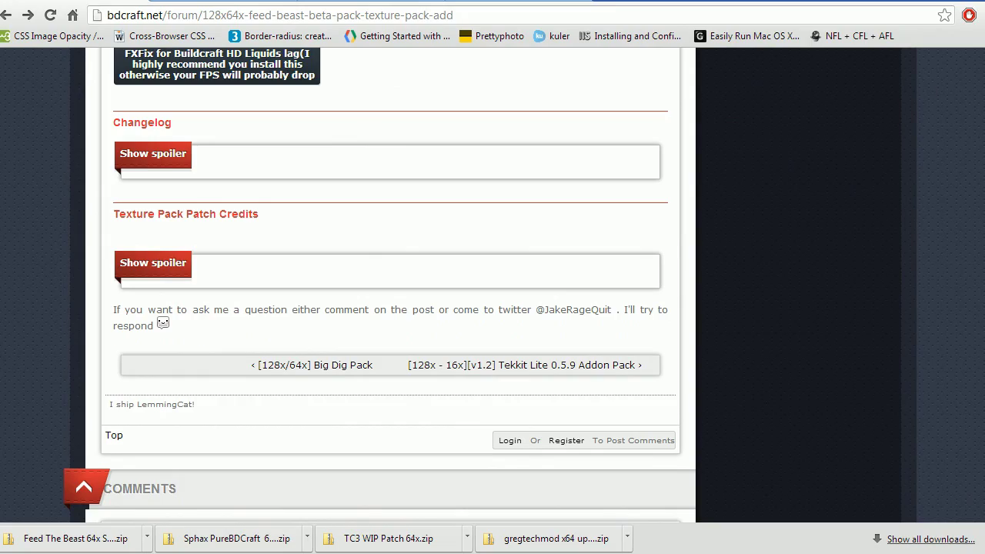
pyautogui.click(148, 266)
# - Examine the list of supported mods and their patch links under Texture Pack Patch Credits
pyautogui.scroll(-2, 457, 225)
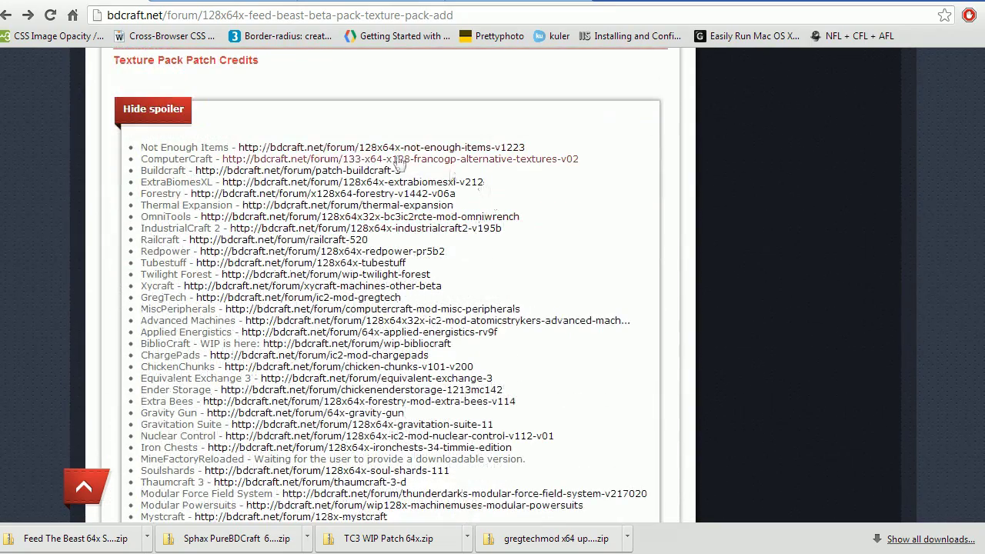
pyautogui.scroll(-2, 301, 282)
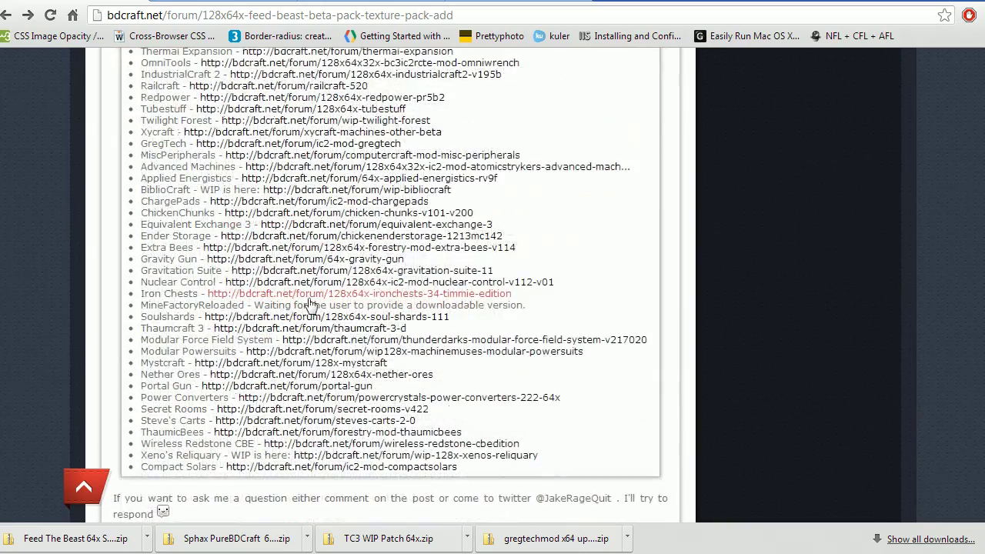
pyautogui.scroll(-1, 316, 231)
pyautogui.scroll(3, 325, 252)
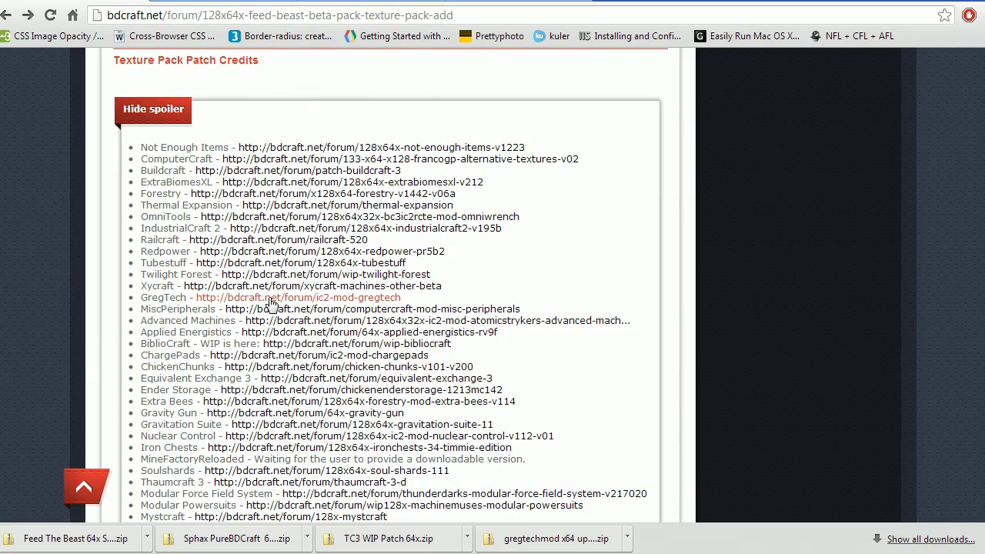
pyautogui.scroll(5, 337, 273)
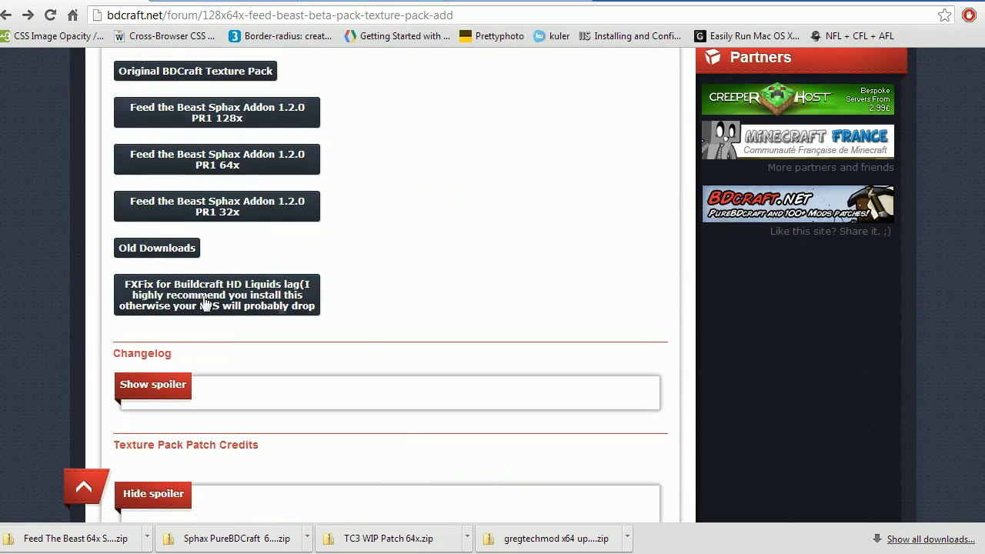
pyautogui.scroll(-5, 398, 254)
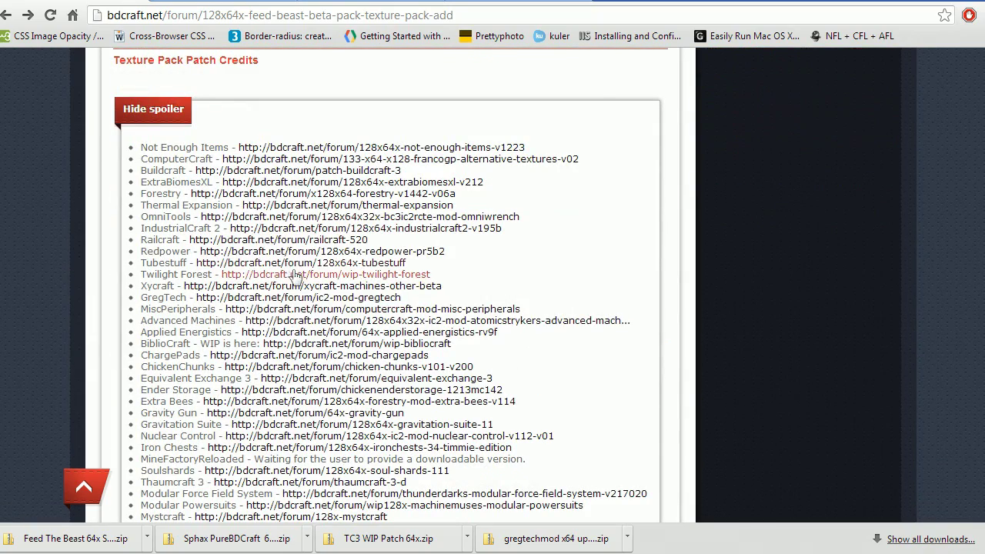
# - View the already opened GregTech and Thaumcraft 3 patch pages alongside the patch credits list
pyautogui.click(371, 6)
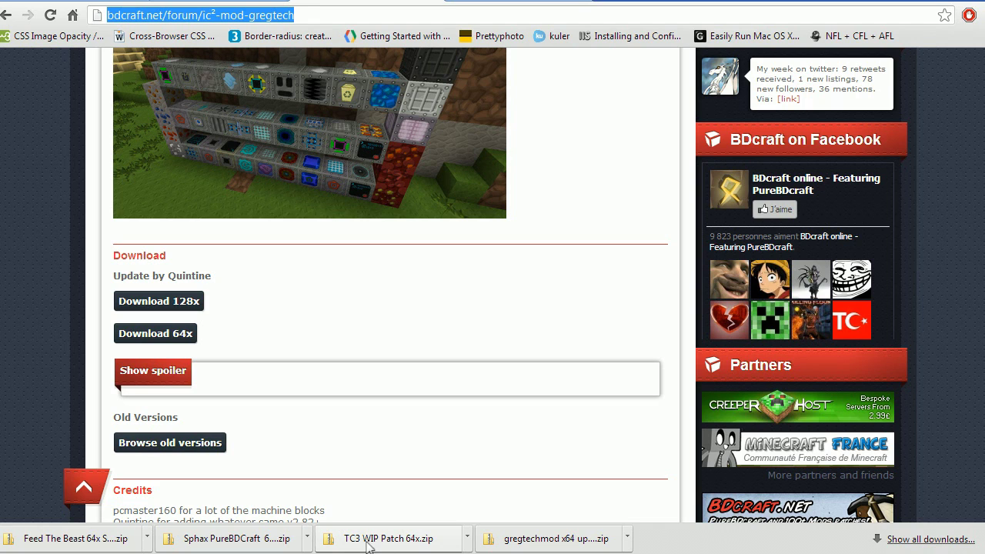
pyautogui.click(511, 3)
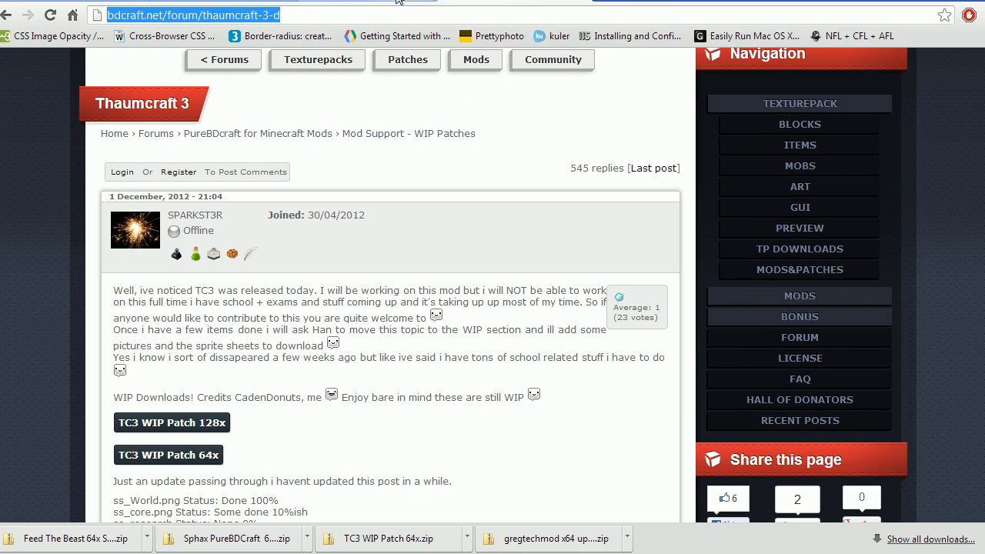
pyautogui.click(105, 3)
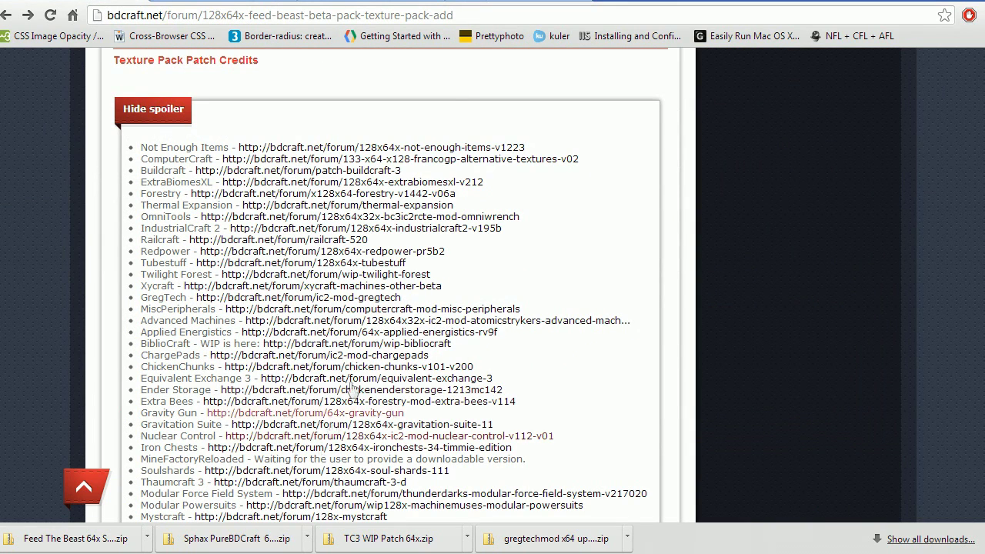
pyautogui.click(392, 2)
pyautogui.click(486, 2)
pyautogui.click(396, 2)
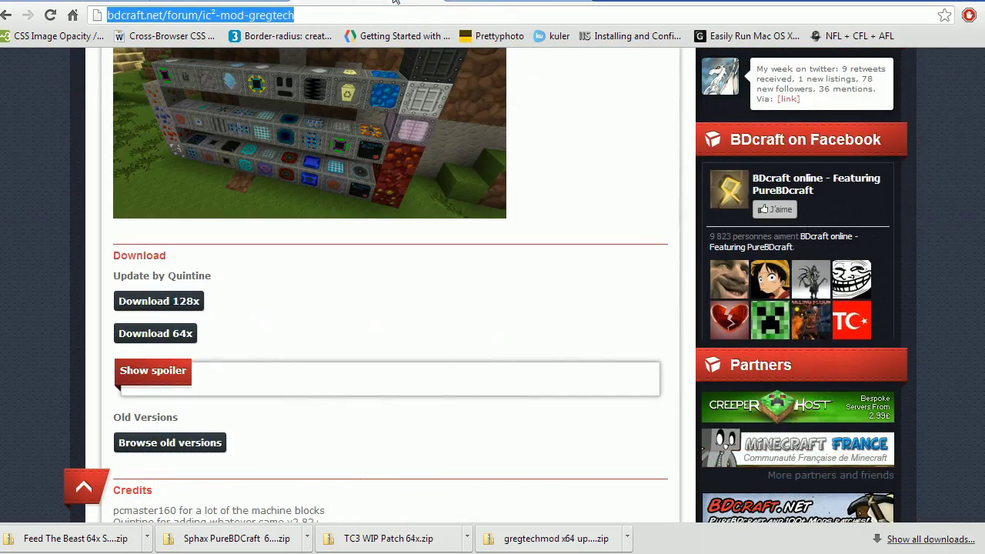
# - Look through the GregTech patch page's download options, credits and preview image
pyautogui.scroll(-5, 511, 273)
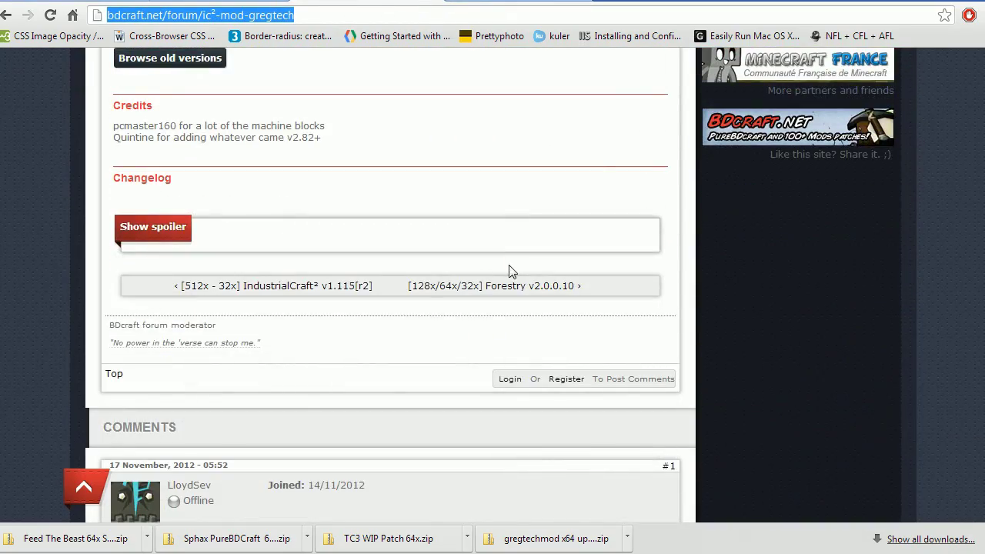
pyautogui.scroll(4, 511, 273)
pyautogui.scroll(2, 393, 319)
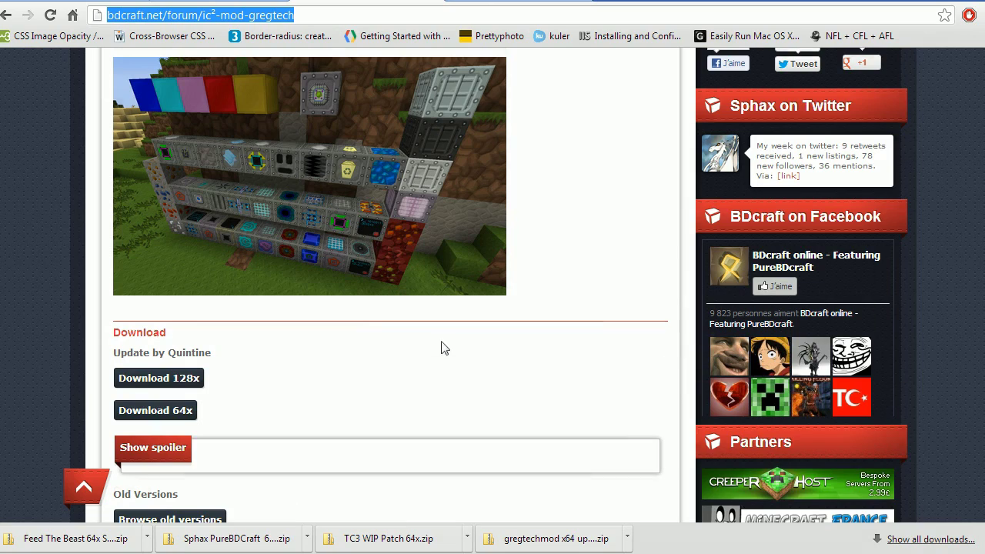
pyautogui.scroll(-2, 444, 348)
# - Search bdcraft.net for "advanced solar panels" and view the downloads in the IC² Mod - Advanced Solar Panels v3.3.5 topic
pyautogui.scroll(12, 423, 307)
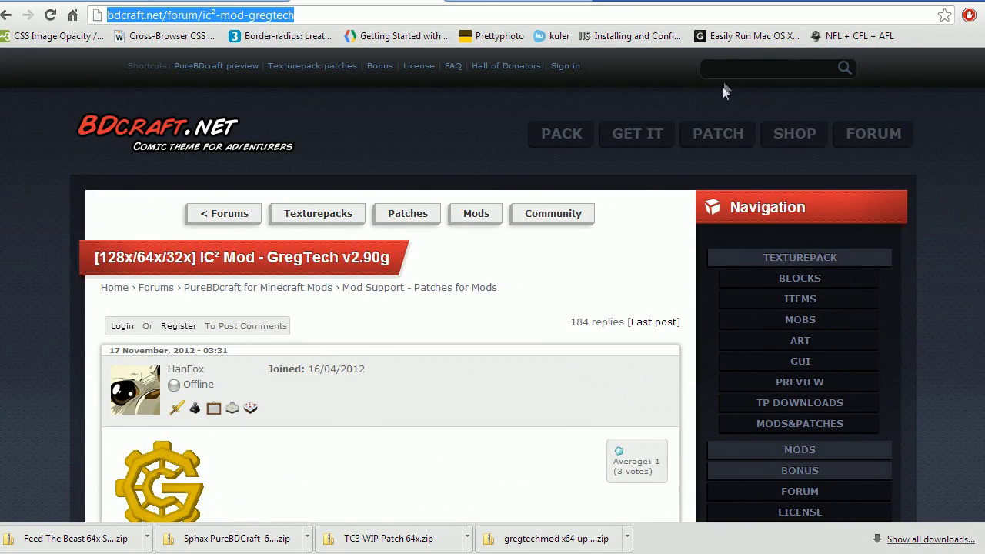
pyautogui.click(727, 69)
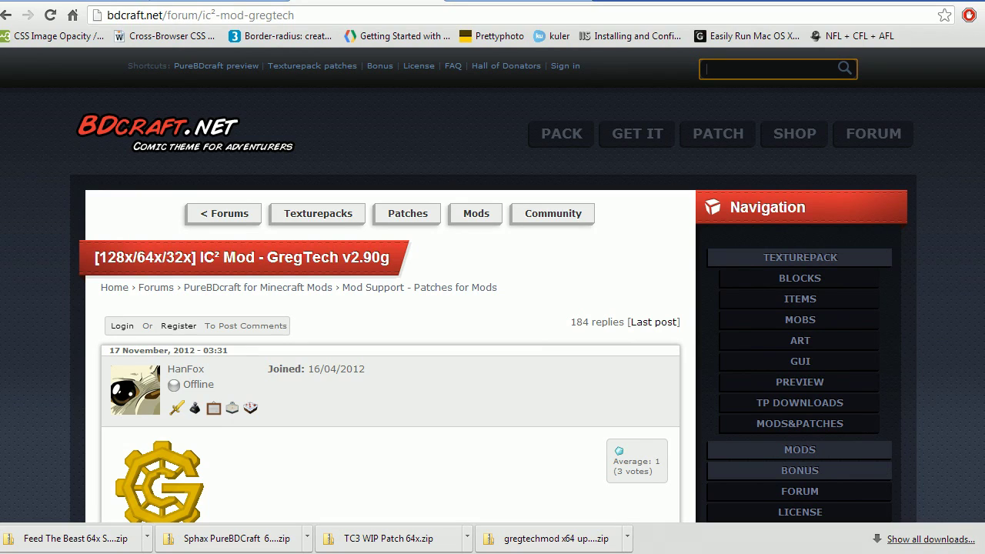
pyautogui.write('advanced solar panels')
pyautogui.click(844, 69)
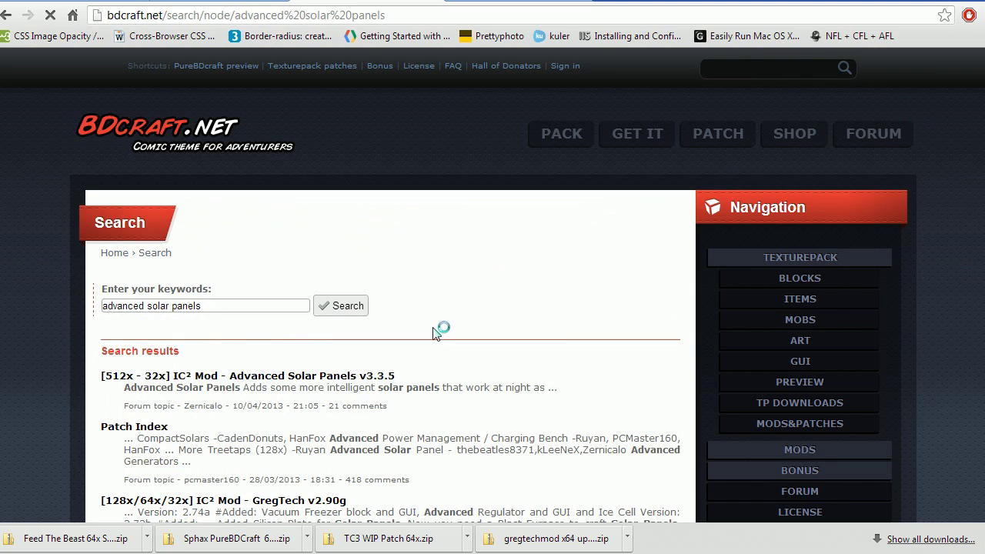
pyautogui.click(248, 382)
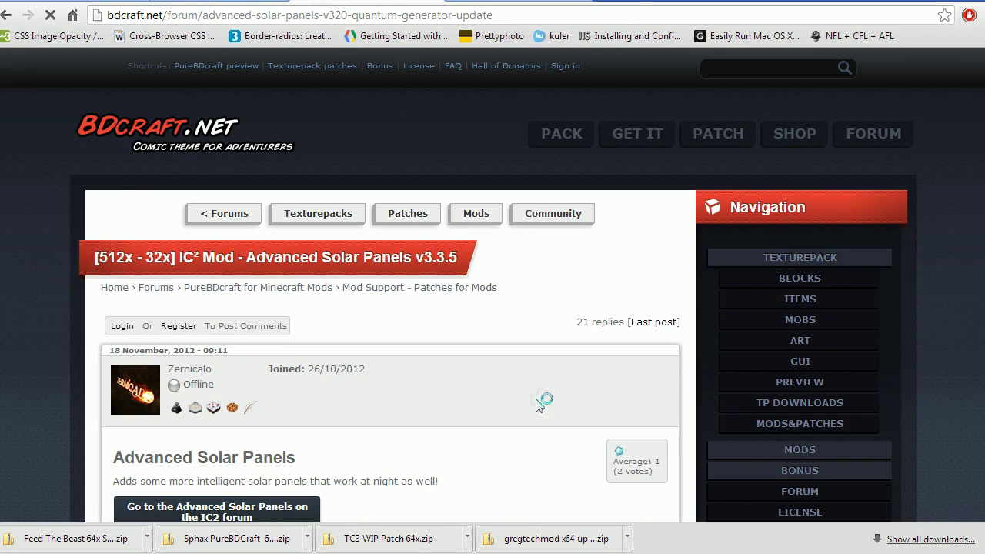
pyautogui.scroll(-5, 512, 387)
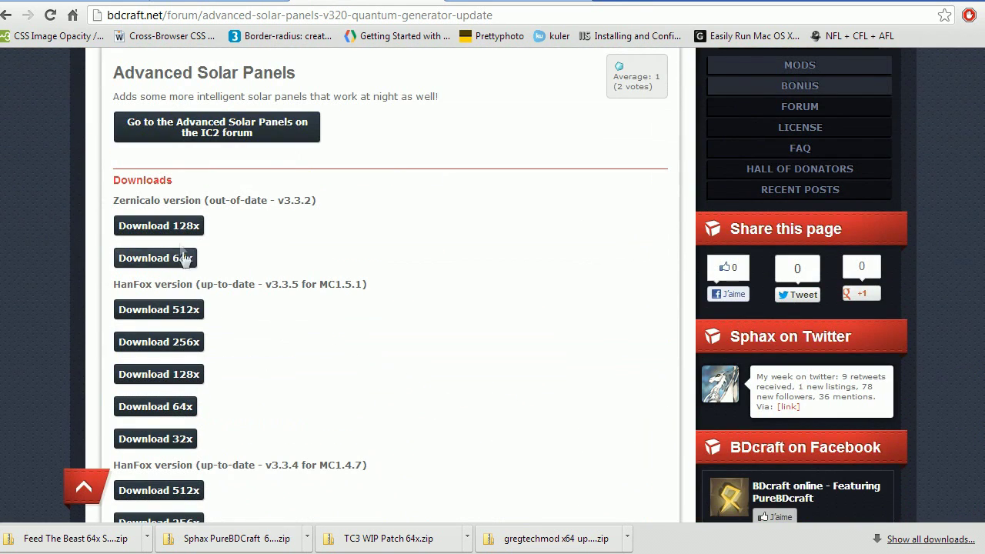
# - Download the 64x Advanced Solar Panels patch in the HanFox v3.3.4 version for MC1.4.7, Sphax_AdvSolarPanels_3.3.4_64x.zip
pyautogui.scroll(-3, 361, 299)
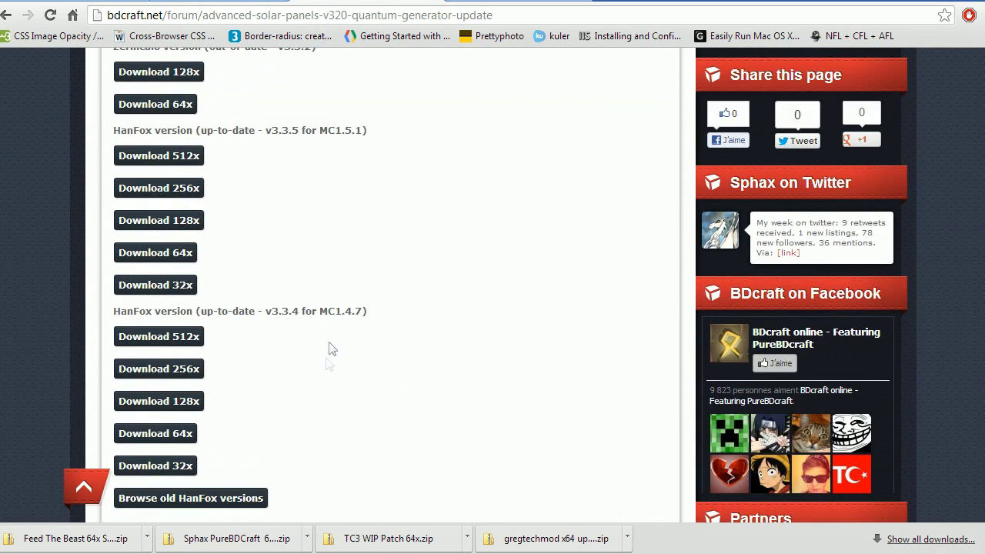
pyautogui.scroll(1, 314, 436)
pyautogui.moveTo(327, 130); pyautogui.dragTo(374, 136)
pyautogui.click(386, 140)
pyautogui.moveTo(334, 312); pyautogui.dragTo(366, 316)
pyautogui.click(370, 320)
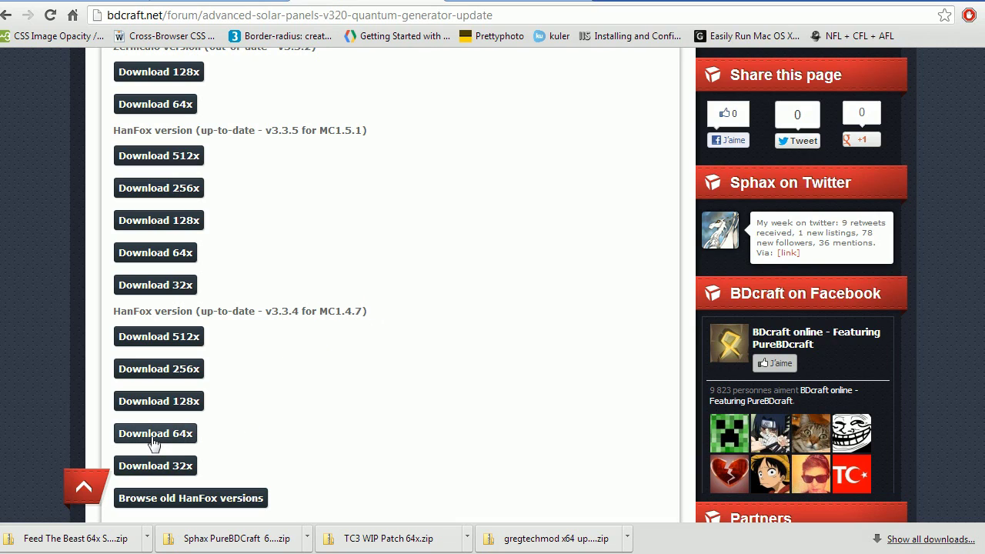
pyautogui.click(177, 434)
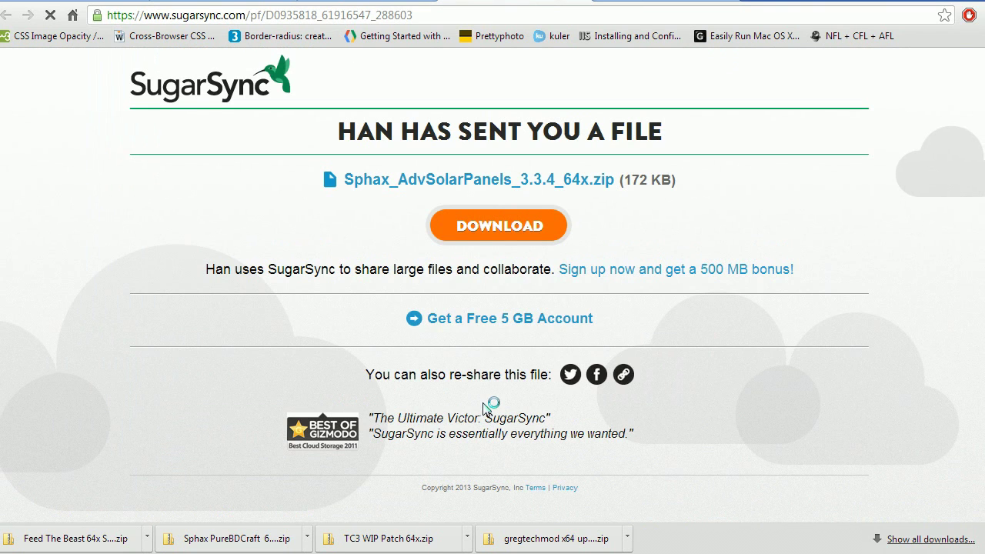
pyautogui.click(473, 235)
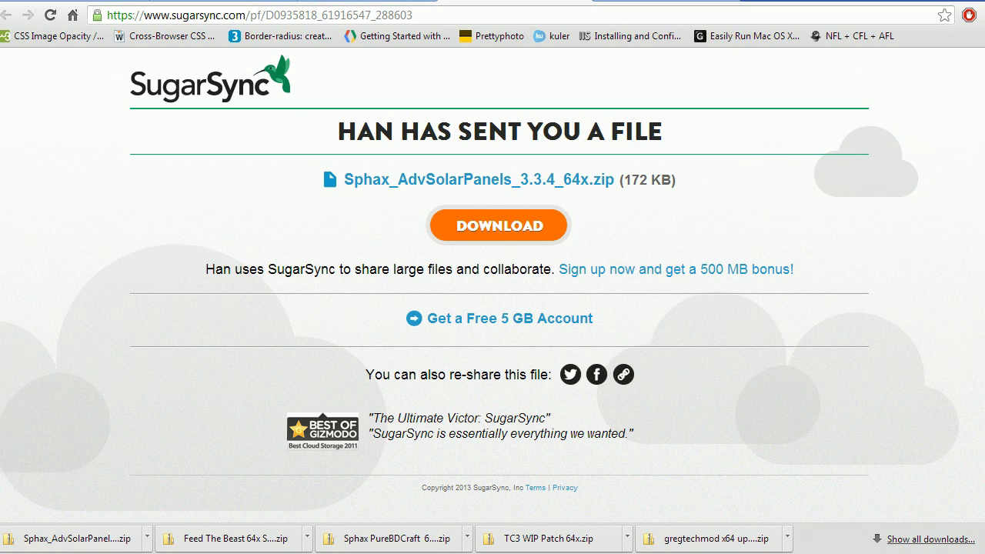
# - Switch to the texturepacks folder in Windows Explorer and duplicate Sphax PureBDCraft 64x MC14.zip there
pyautogui.hotkey('alt', 'Tab')
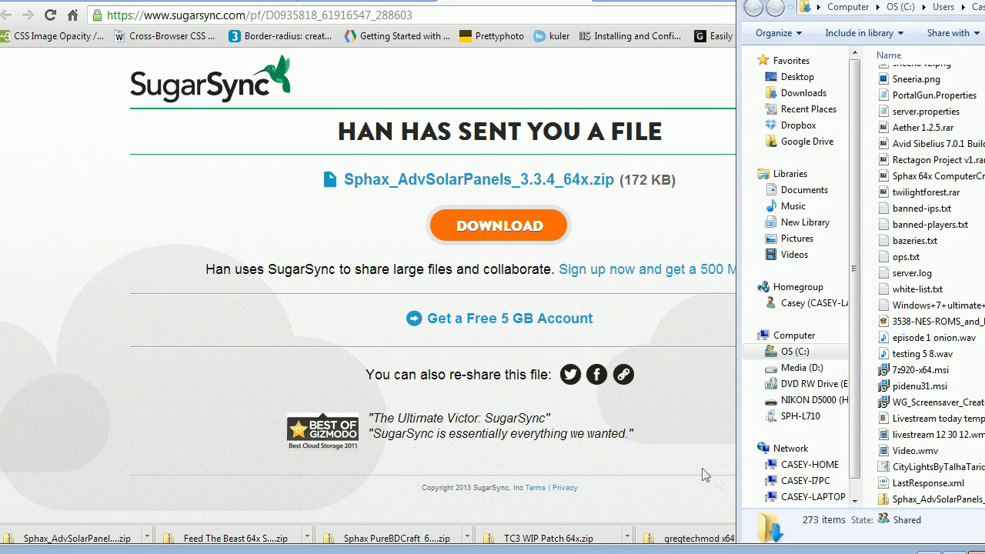
pyautogui.moveTo(657, 553); pyautogui.dragTo(636, 19)
pyautogui.rightClick(209, 213)
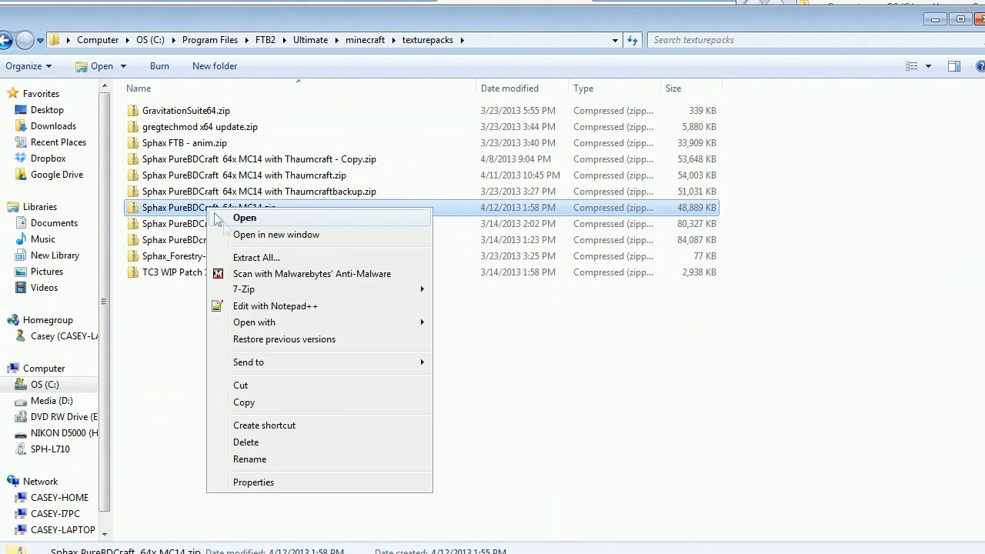
pyautogui.click(251, 404)
pyautogui.rightClick(241, 366)
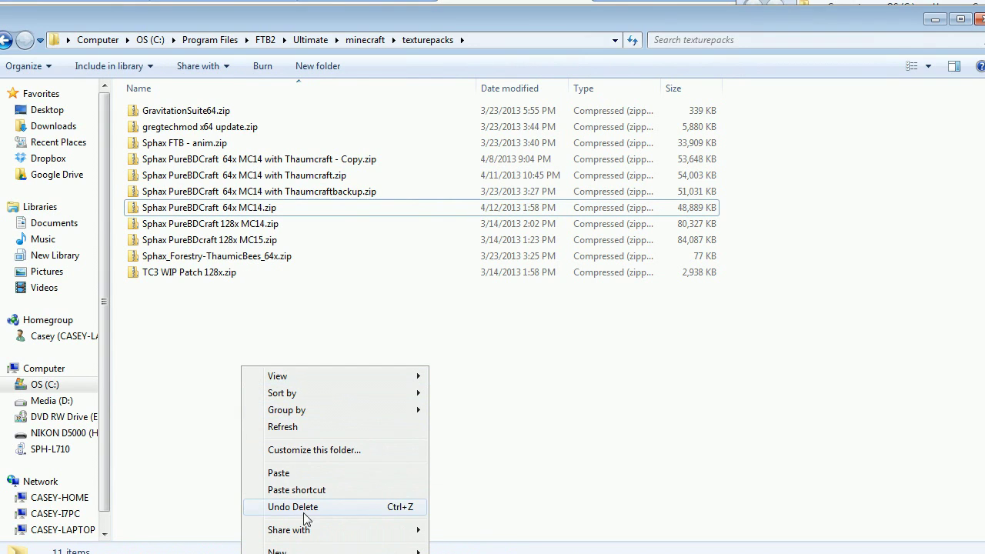
pyautogui.click(301, 477)
# - Rename the copied archive to Sphax PureBDCraft 64x MC14 - Backup.zip
pyautogui.rightClick(293, 160)
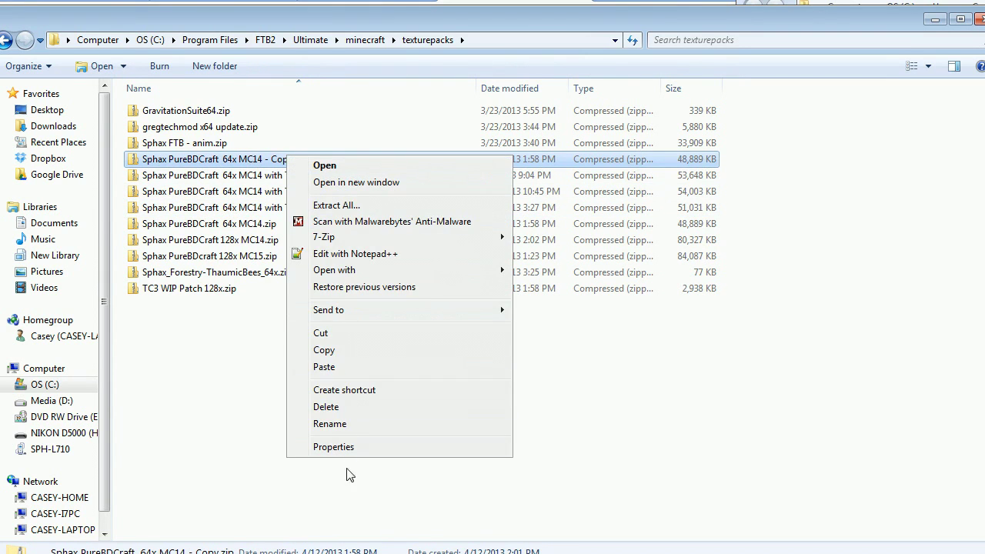
pyautogui.click(331, 423)
pyautogui.press('Return')
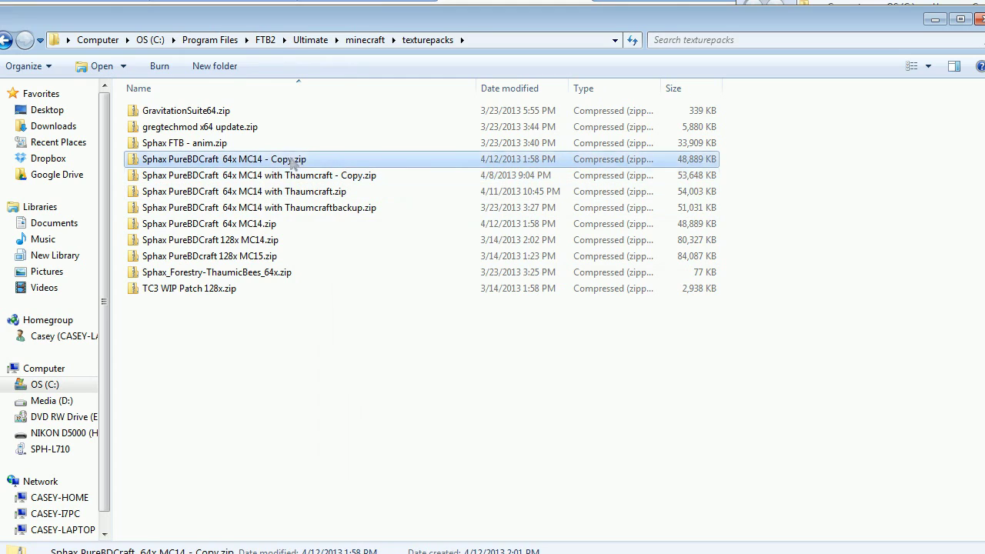
pyautogui.rightClick(289, 163)
pyautogui.click(333, 426)
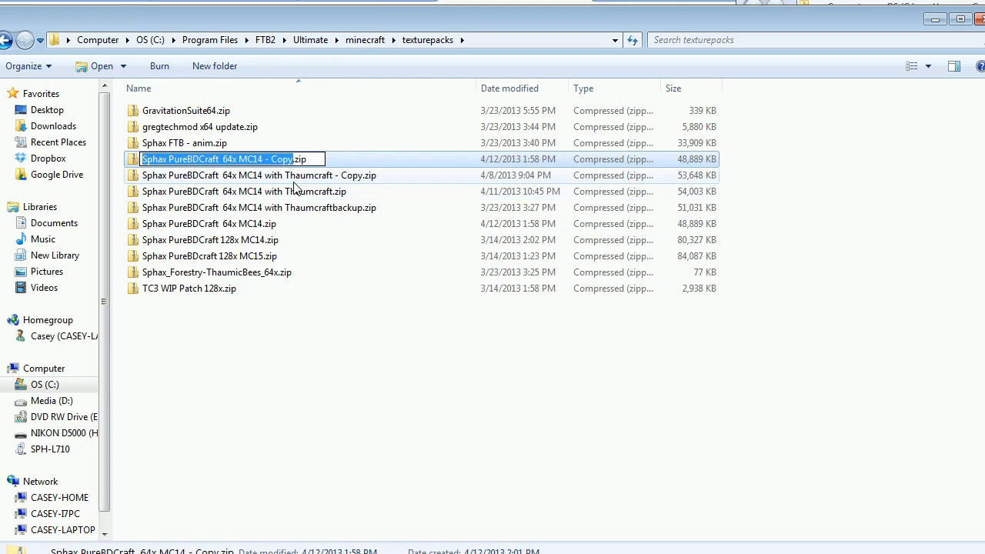
pyautogui.press('Right')
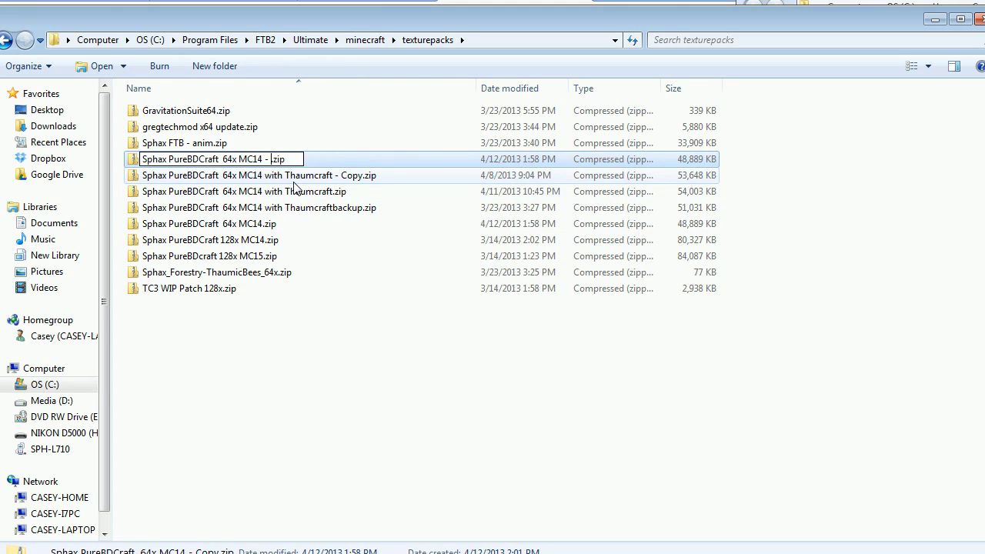
pyautogui.write('Backup')
pyautogui.click(365, 436)
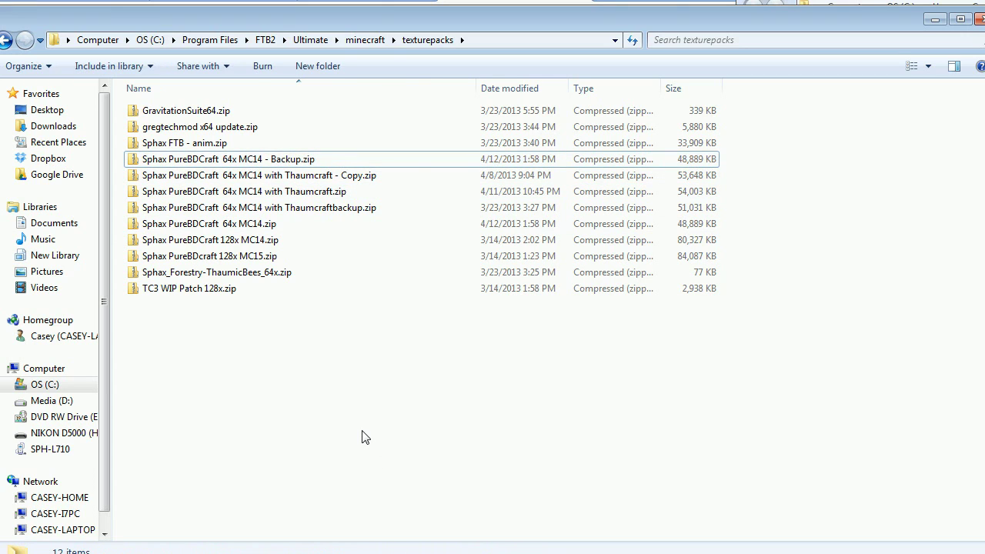
# - Open the original Sphax PureBDCraft 64x MC14.zip as an archive in 7-Zip and place its window beside the free space
pyautogui.click(277, 225)
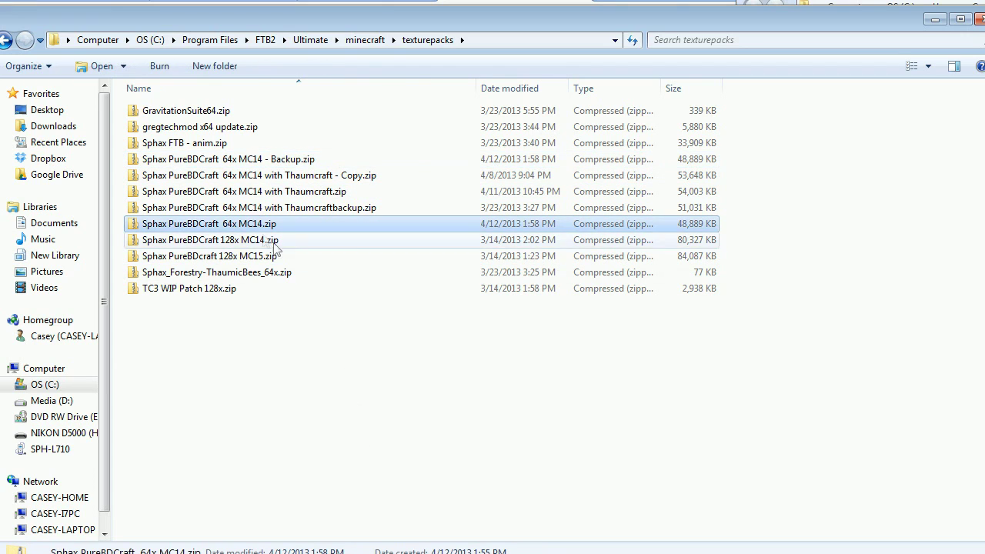
pyautogui.rightClick(247, 227)
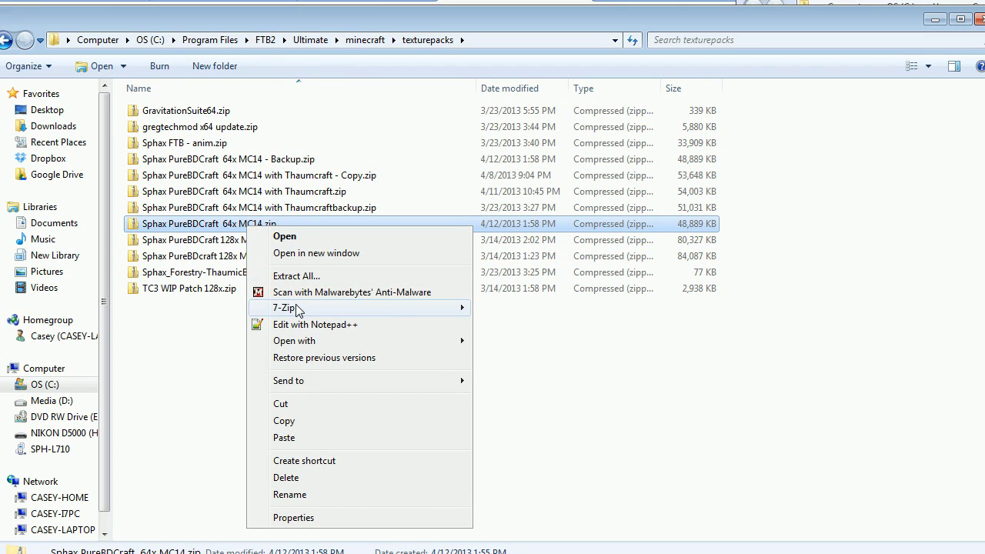
pyautogui.moveTo(298, 308)
pyautogui.click(552, 306)
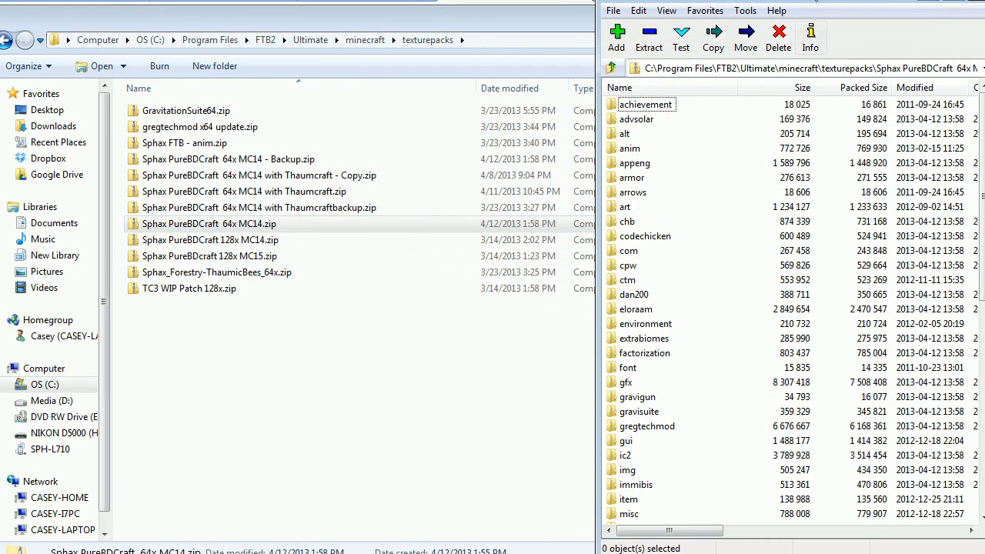
pyautogui.moveTo(804, 17); pyautogui.dragTo(222, 17)
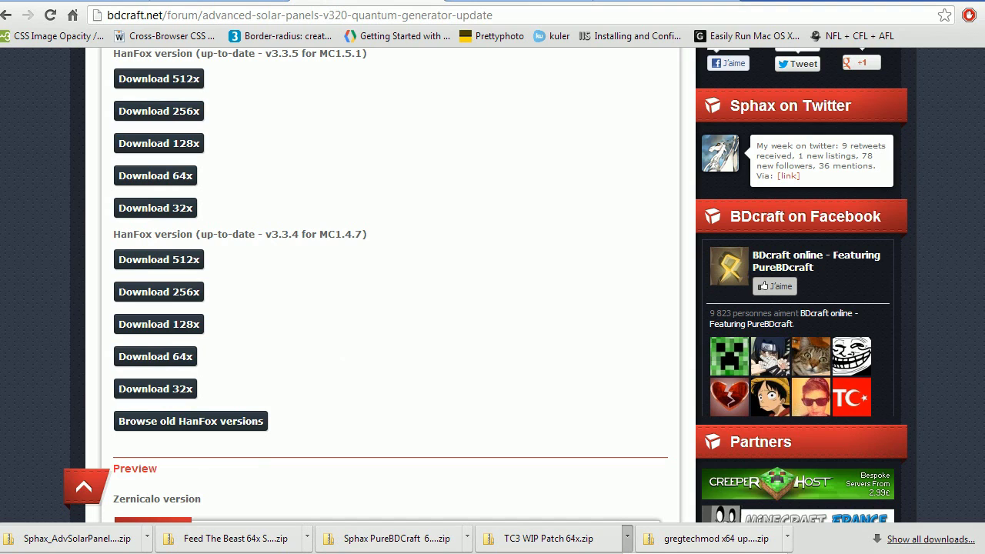
# - Locate the downloaded TC3 WIP Patch 64x.zip in its folder and bring it into the texturepacks folder
pyautogui.click(668, 496)
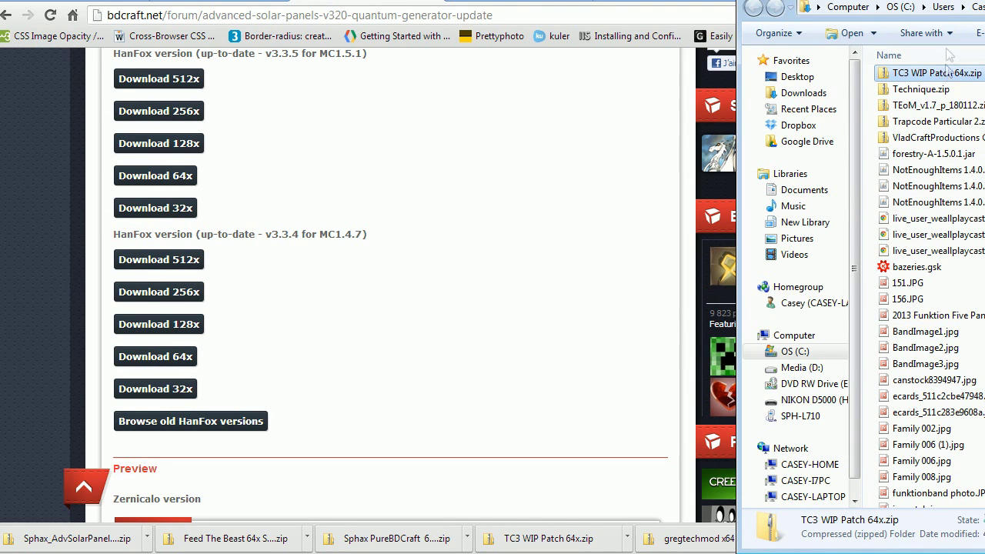
pyautogui.moveTo(941, 3); pyautogui.dragTo(984, 18)
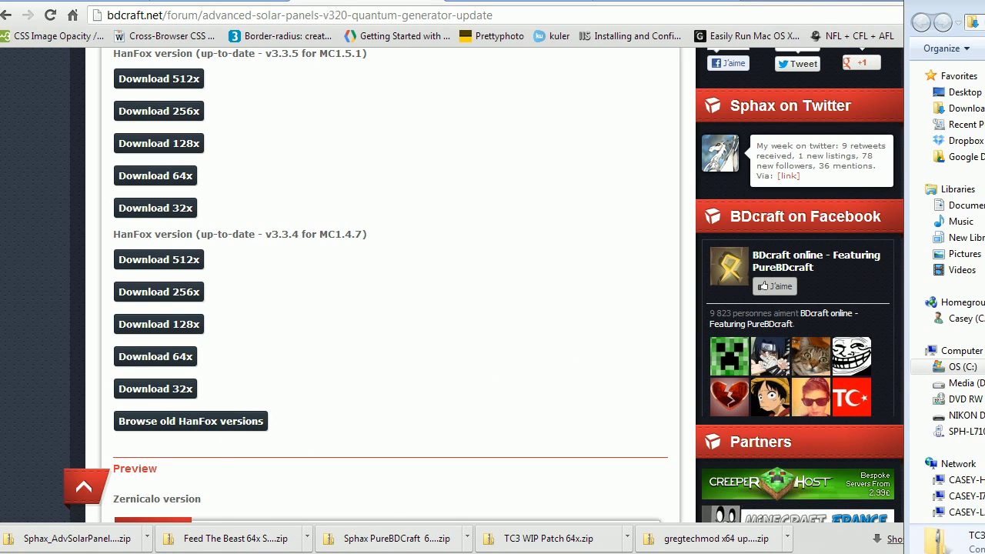
pyautogui.hotkey('alt', 'Tab')
pyautogui.hotkey('alt', 'Tab')
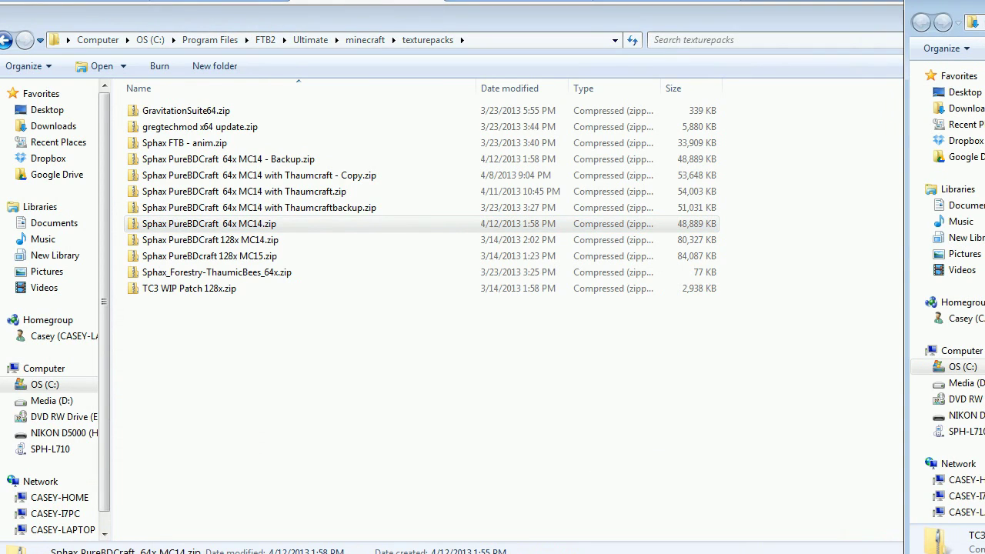
pyautogui.moveTo(984, 273); pyautogui.dragTo(269, 448)
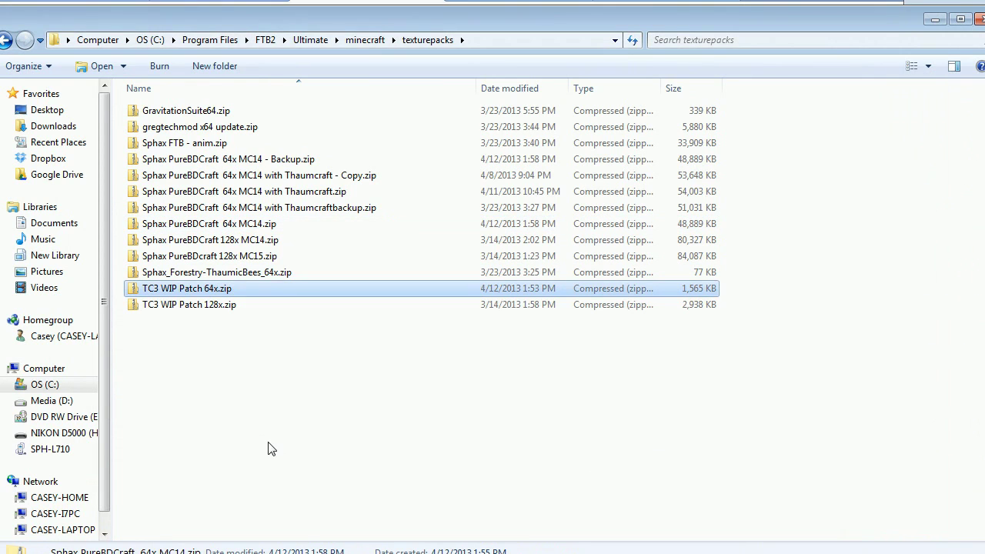
# - Open TC3 WIP Patch 64x.zip in 7-Zip and arrange it side by side with the Sphax archive
pyautogui.rightClick(191, 291)
pyautogui.moveTo(346, 369)
pyautogui.click(472, 369)
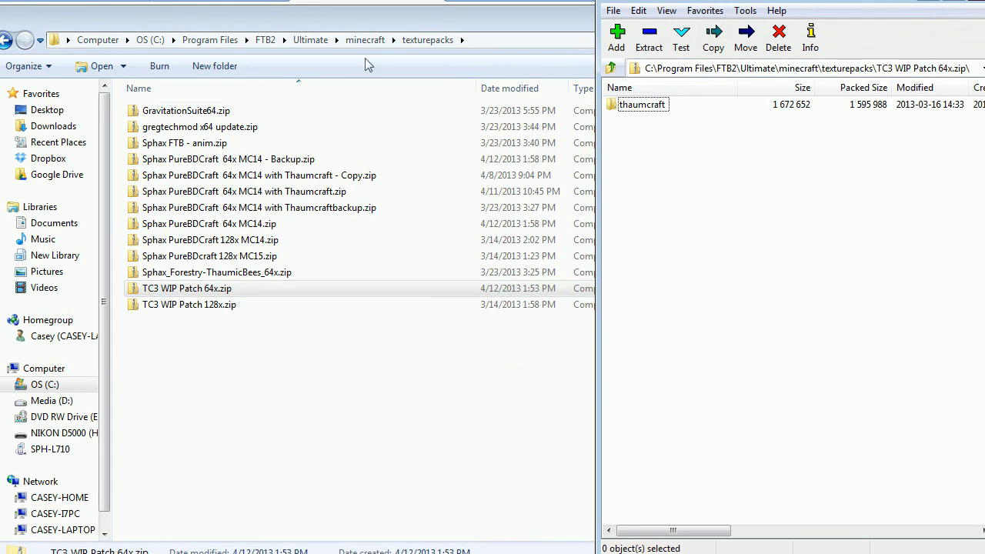
pyautogui.hotkey('alt', 'Tab')
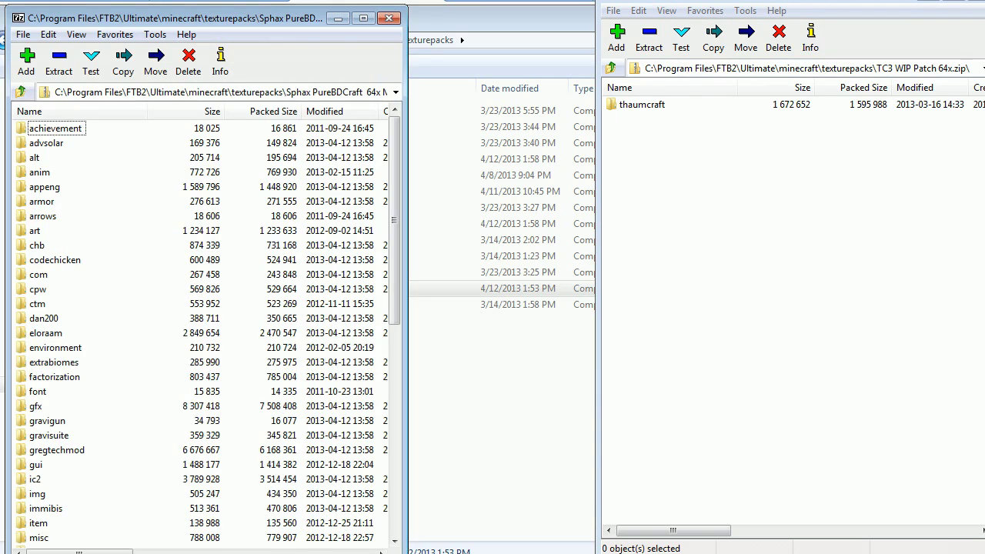
pyautogui.moveTo(235, 29); pyautogui.dragTo(311, 33)
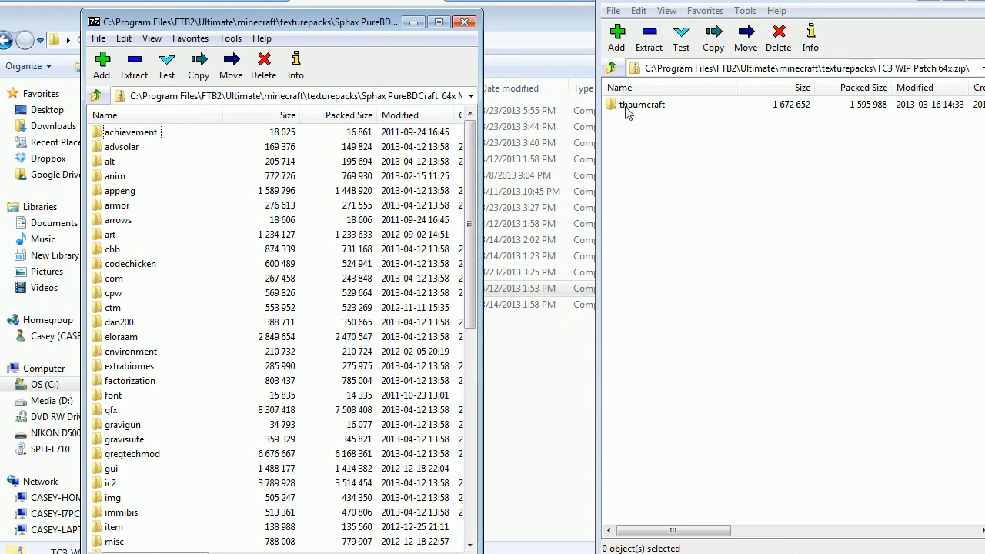
# - Copy the thaumcraft folder from the patch into the root of Sphax PureBDCraft 64x MC14.zip and close both archives
pyautogui.moveTo(625, 106); pyautogui.dragTo(239, 354)
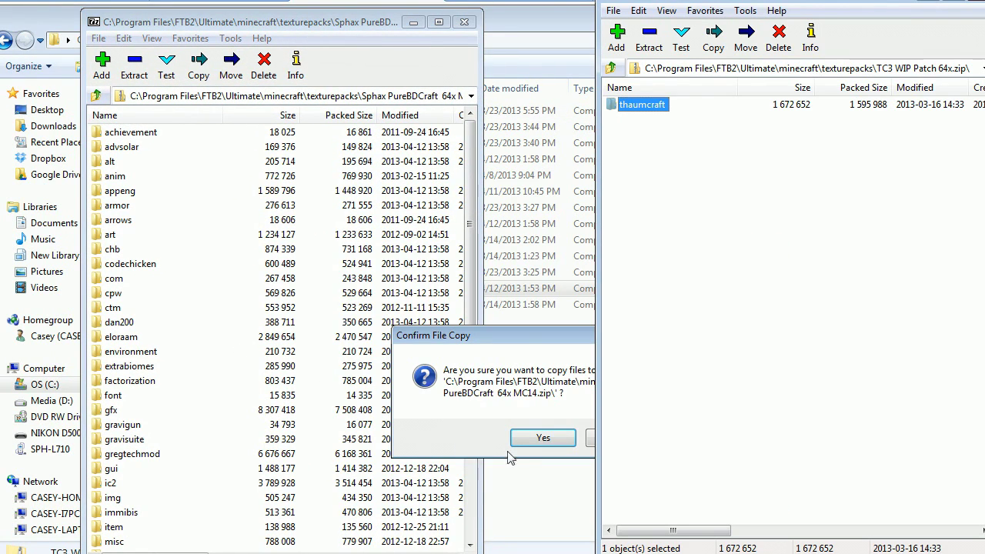
pyautogui.click(514, 445)
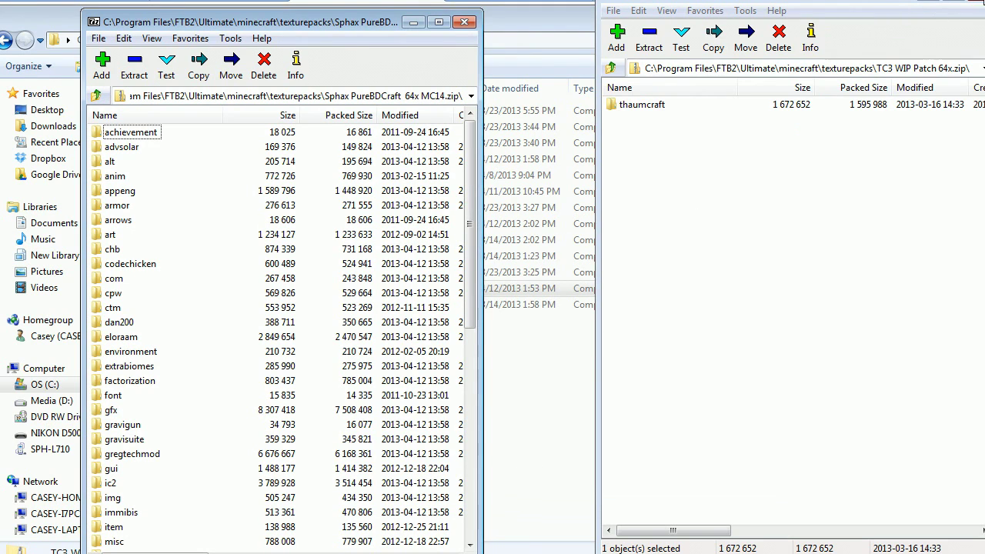
pyautogui.click(971, 2)
pyautogui.click(464, 23)
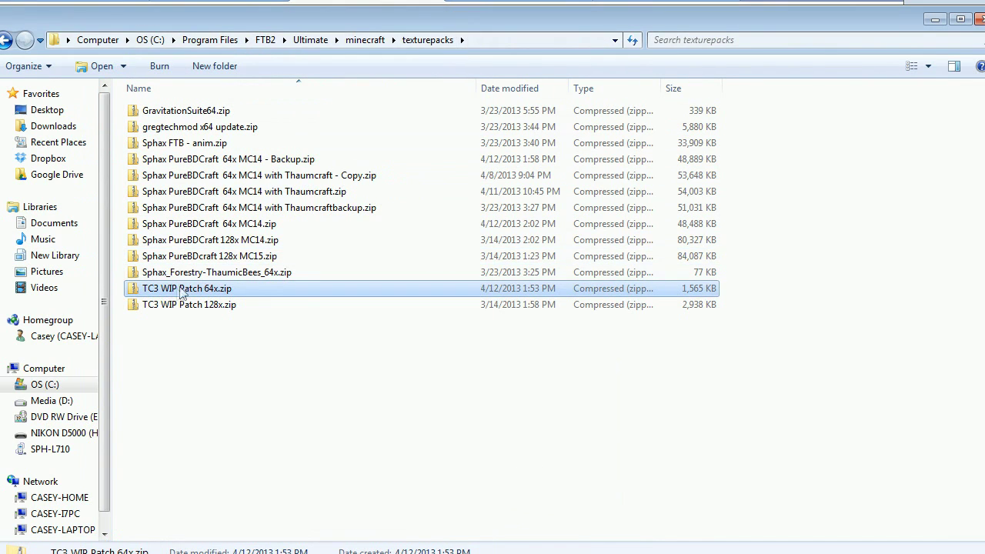
pyautogui.click(214, 225)
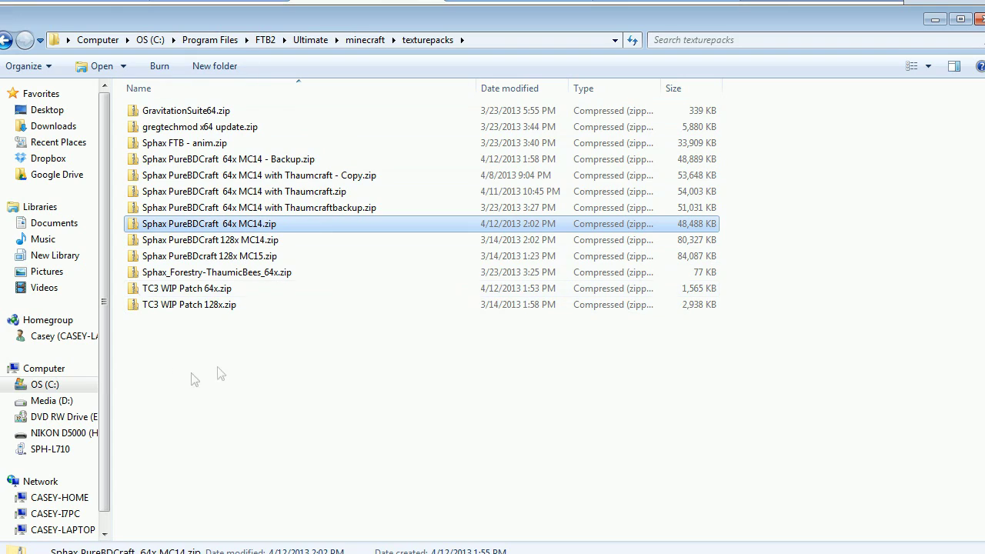
pyautogui.click(216, 288)
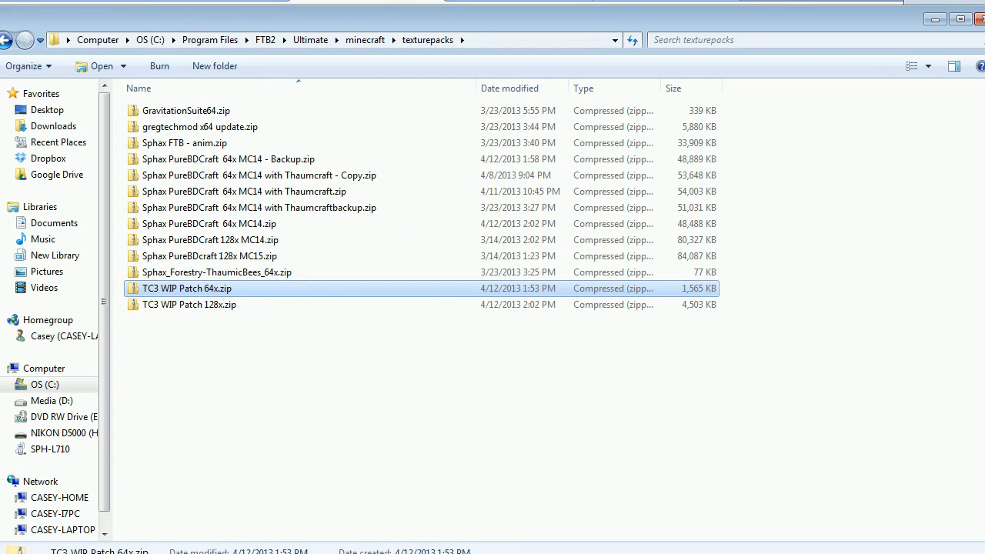
# - Start the Feed the Beast Launcher and launch the FTB Ultimate modpack
pyautogui.press('super')
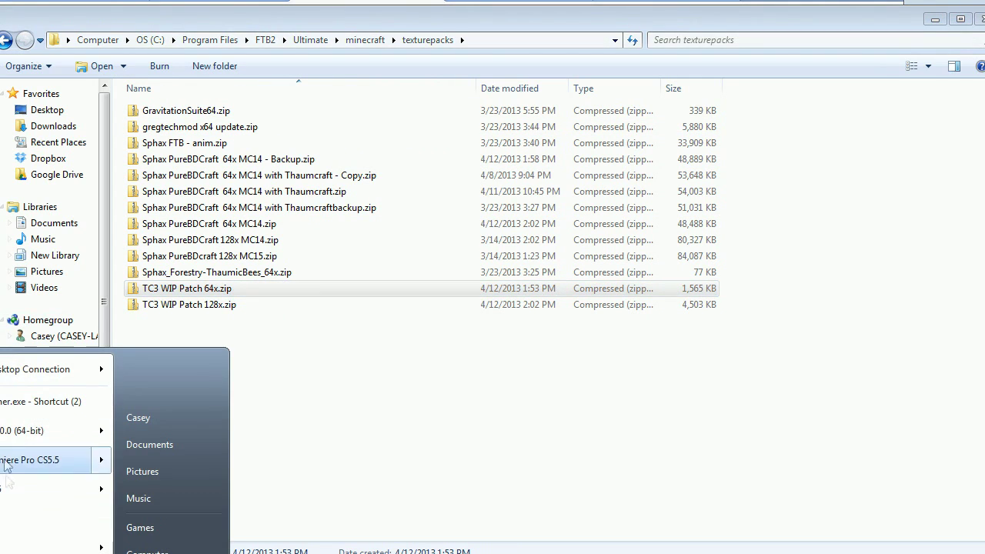
pyautogui.click(3, 408)
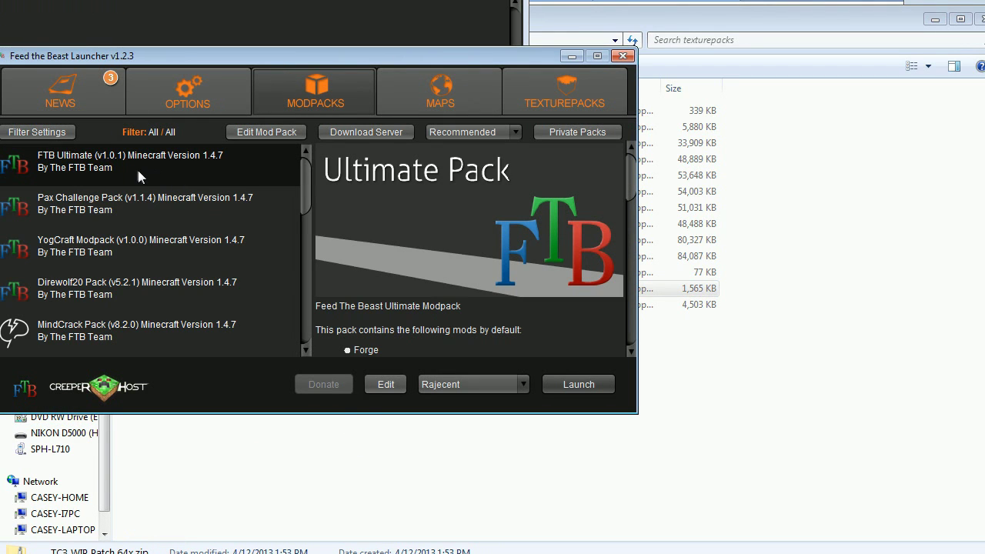
pyautogui.click(600, 389)
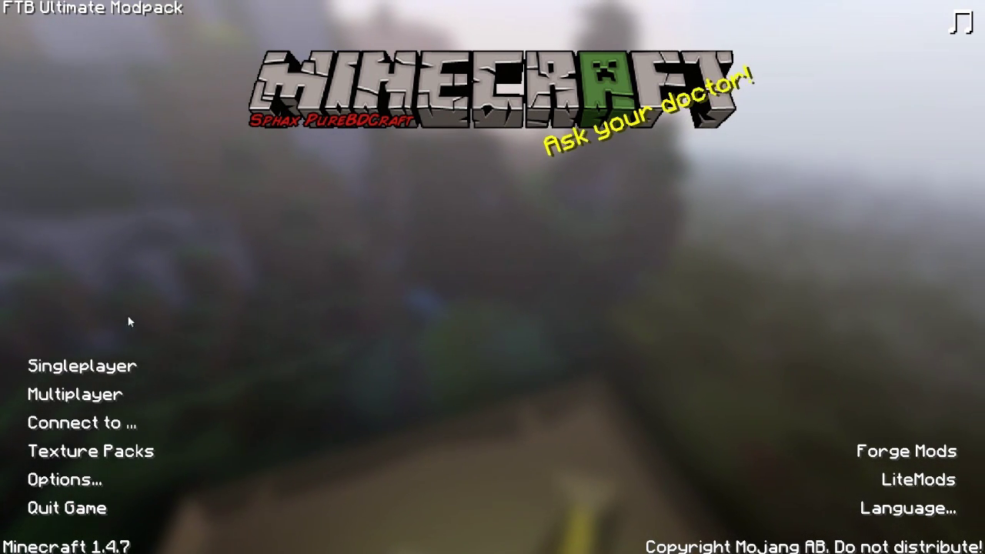
# - Apply Sphax PureBDCraft 64x MC14.zip as Minecraft's texture pack
pyautogui.click(68, 453)
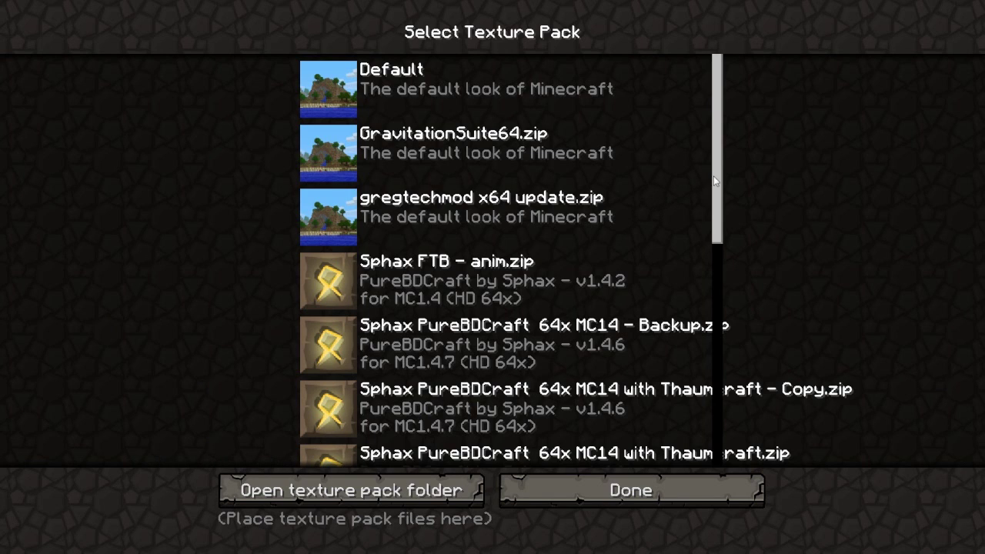
pyautogui.moveTo(714, 175); pyautogui.dragTo(735, 299)
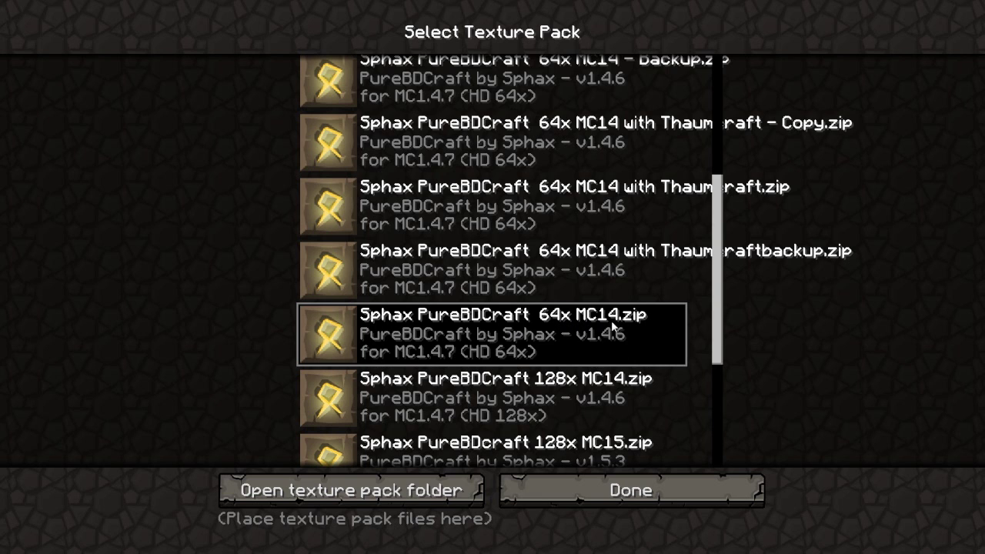
pyautogui.click(632, 492)
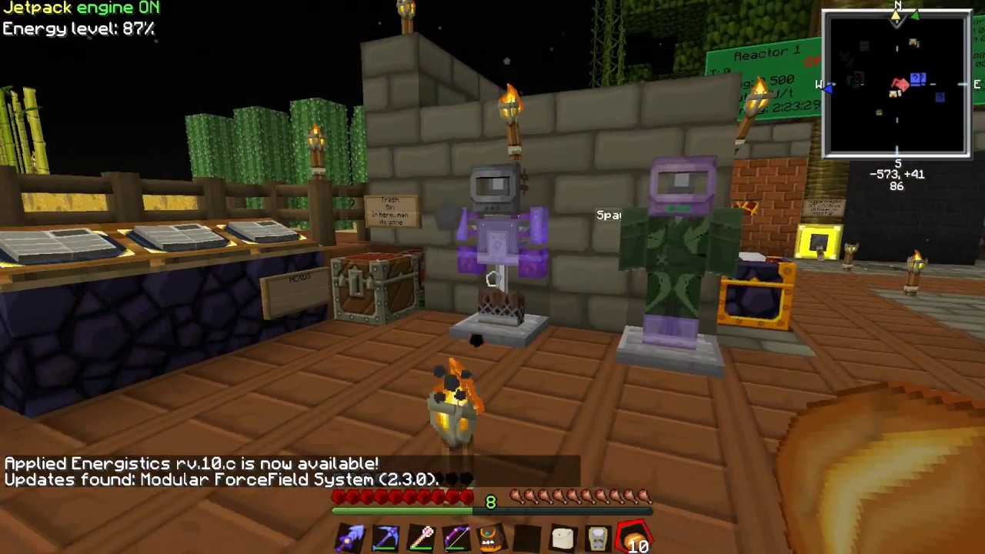
# - Walk through the base to the Thaumcraft area and open the green-clothed worktable to check its textures and crafting interface
pyautogui.press('a')
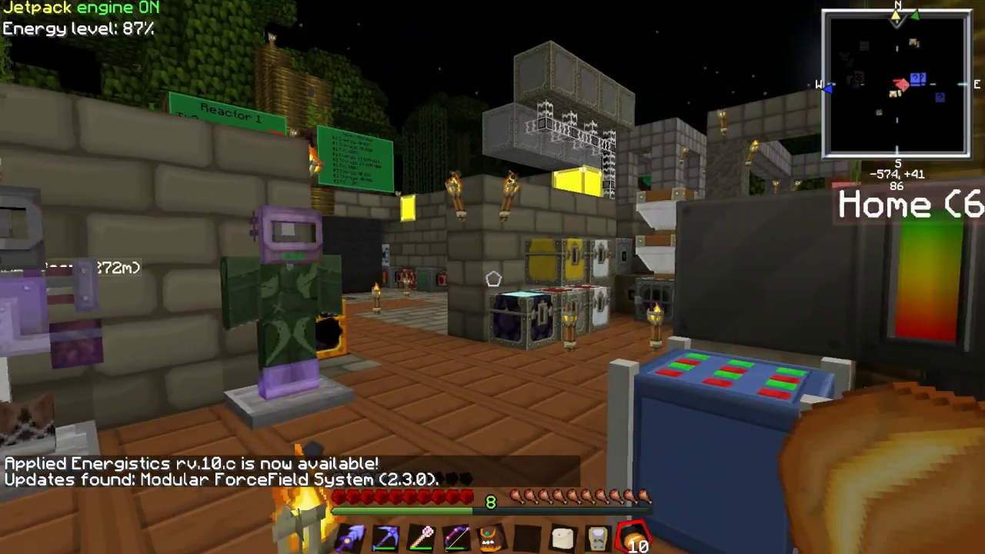
pyautogui.press('w')
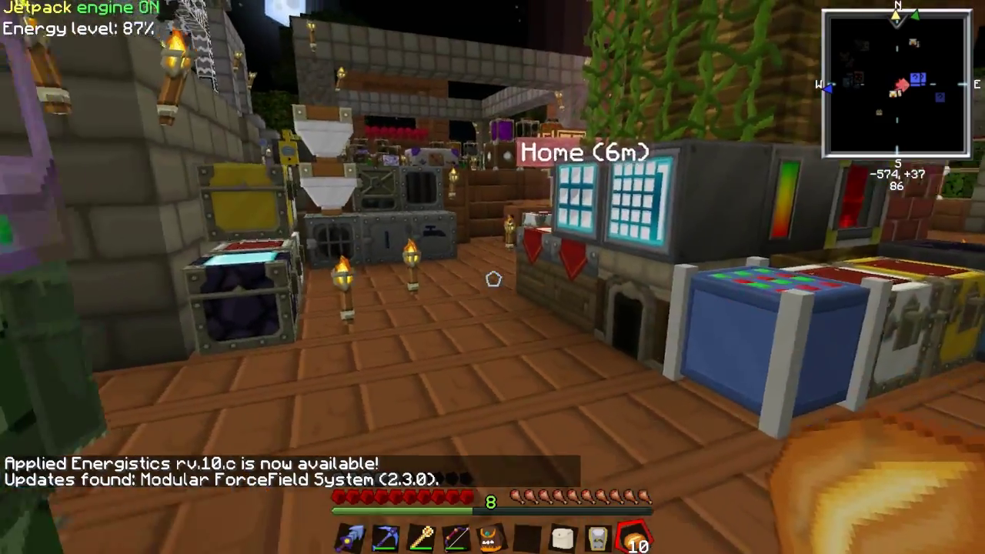
pyautogui.press('w')
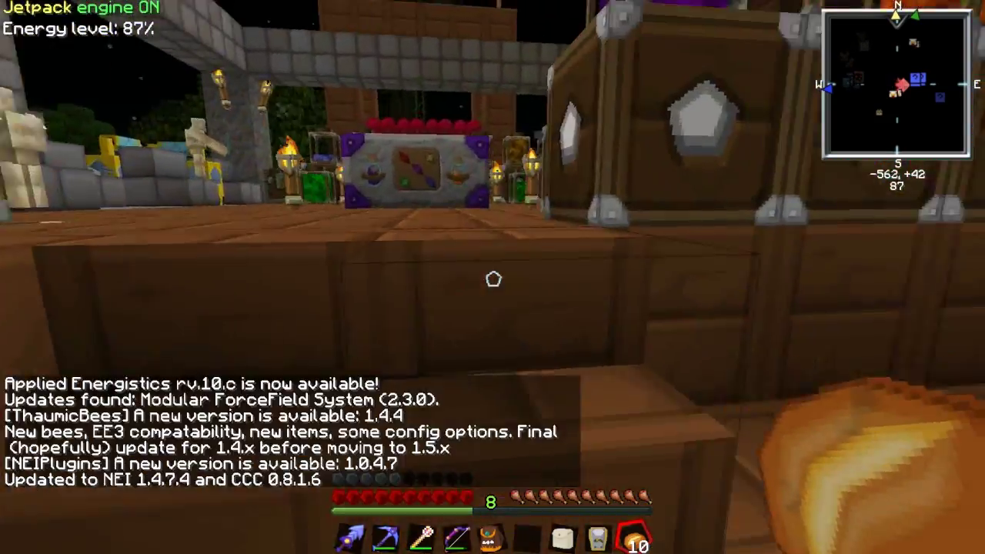
pyautogui.press('w')
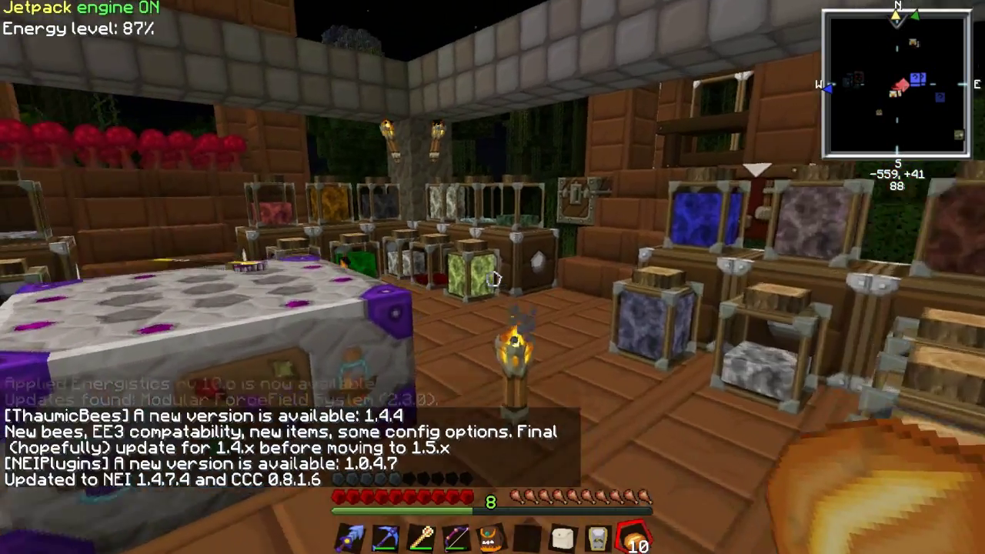
pyautogui.press('w')
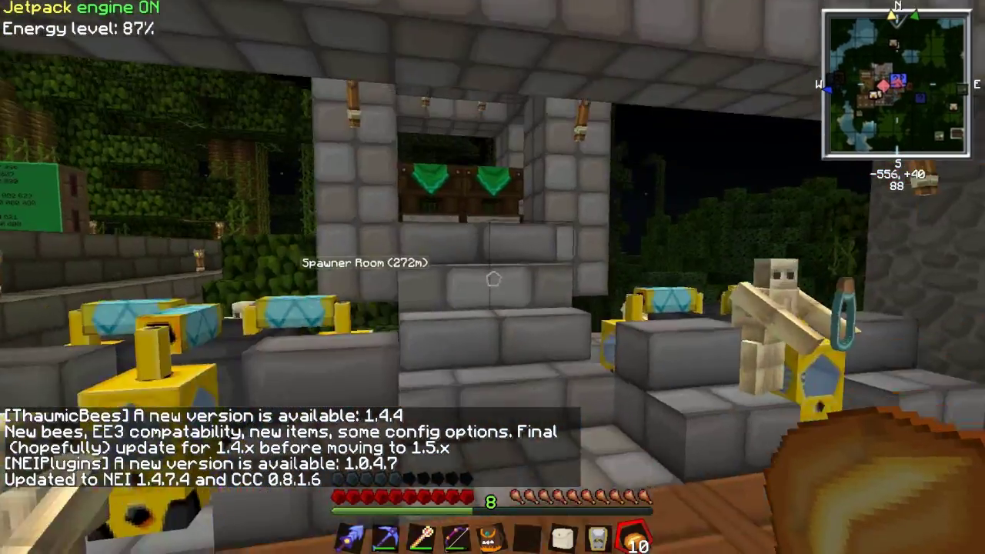
pyautogui.press('w')
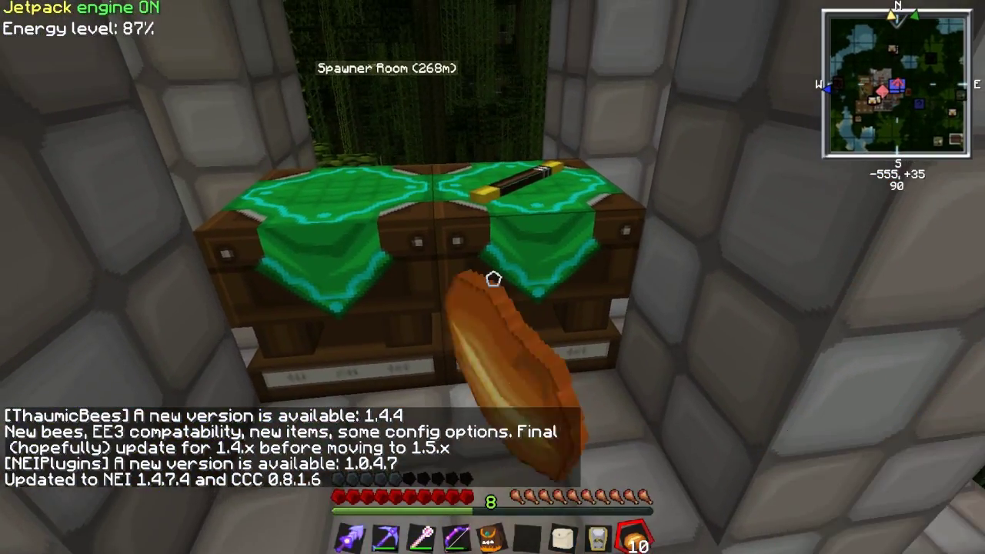
pyautogui.rightClick(494, 279)
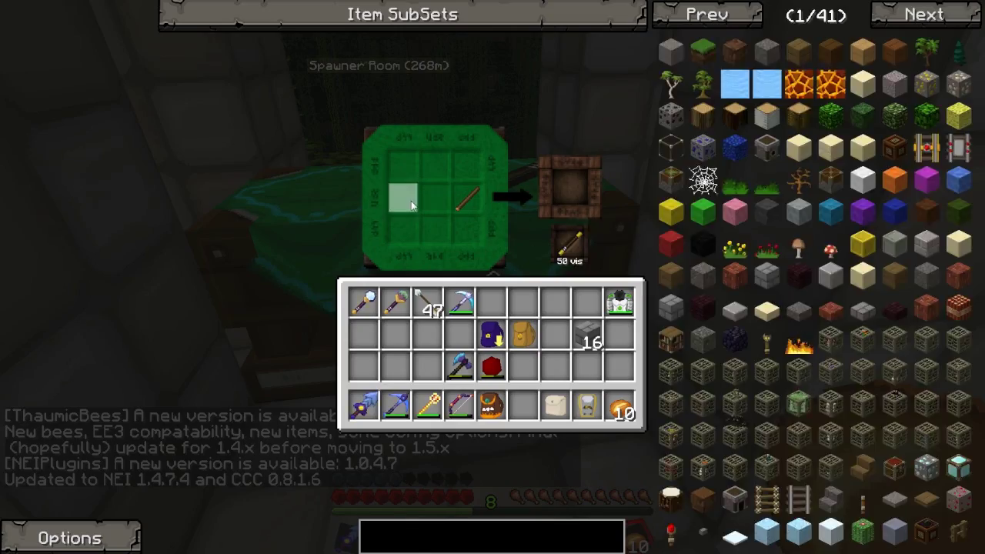
pyautogui.press('Escape')
# - Walk back from the Thaumcraft area past the machines to the armor stands, examining the block textures
pyautogui.press('s')
pyautogui.press('w')
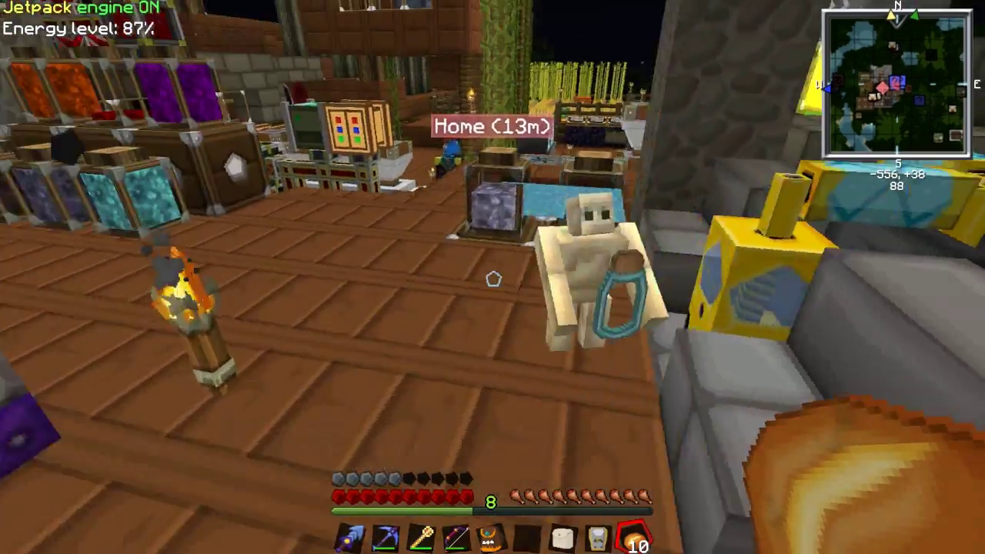
pyautogui.press('w')
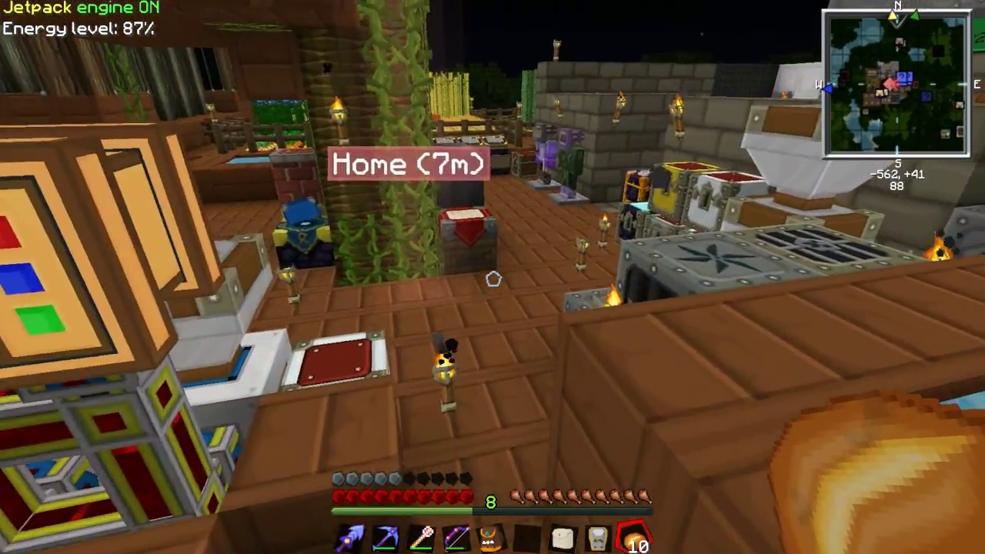
pyautogui.press('w')
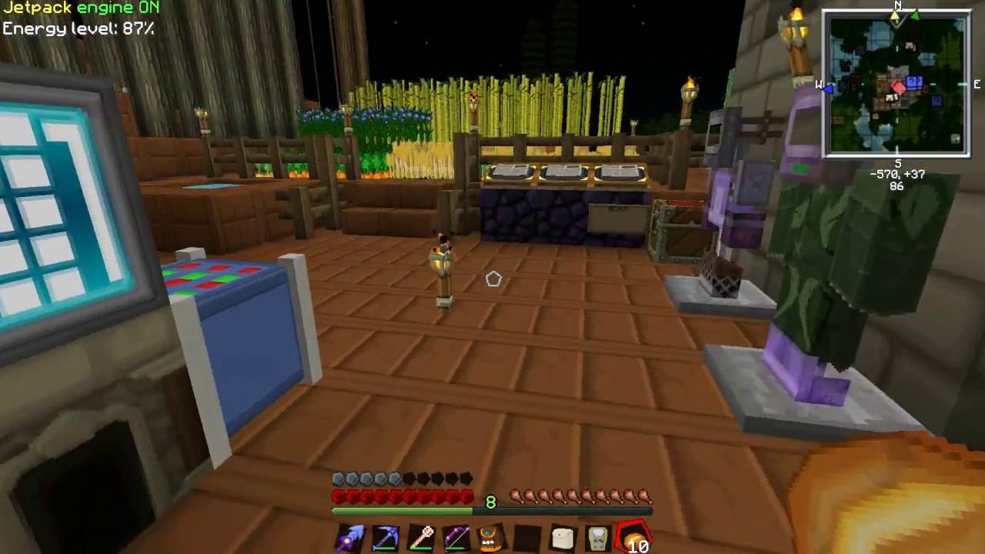
# - Open the inventory and page through the item list up to page 33, examining the item textures from the different mods
pyautogui.press('e')
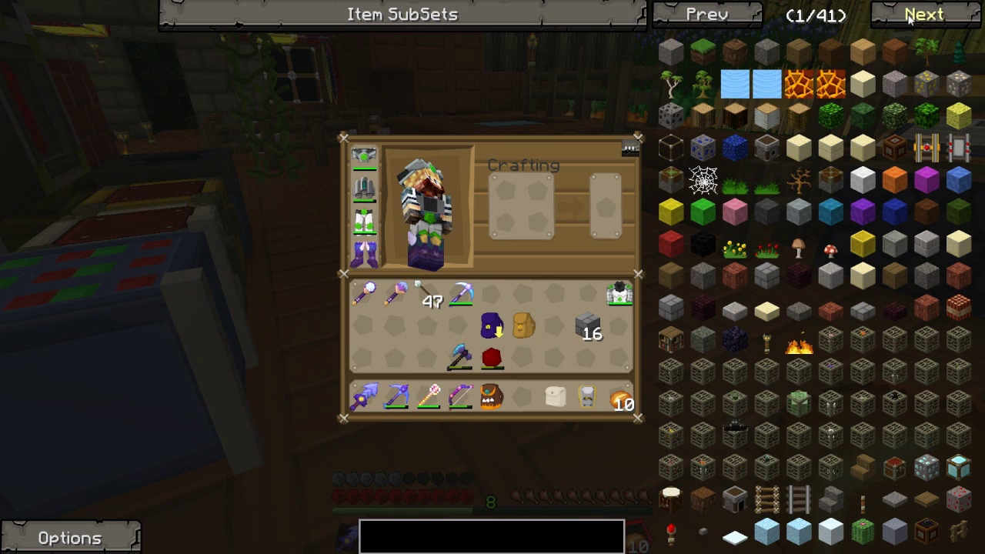
pyautogui.click(910, 19)
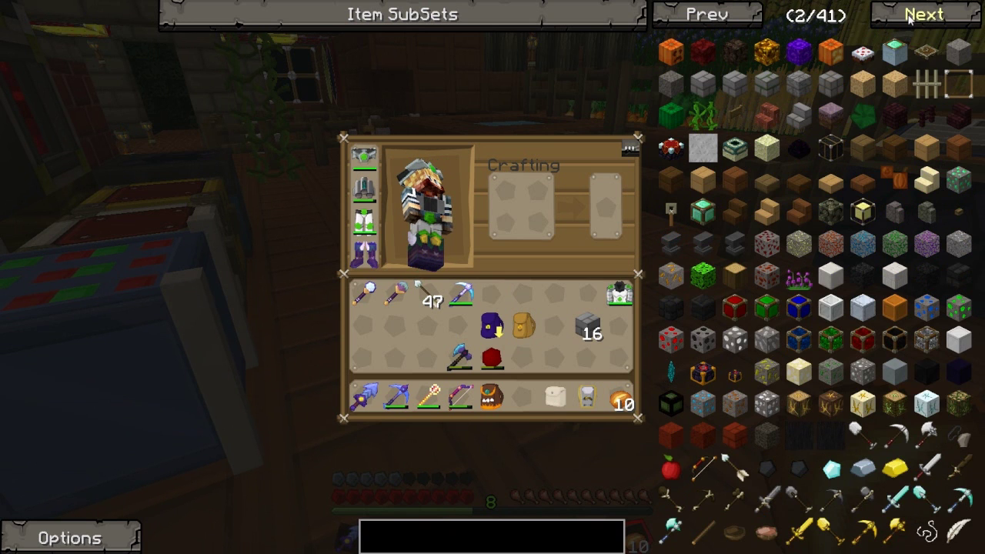
pyautogui.click(910, 19)
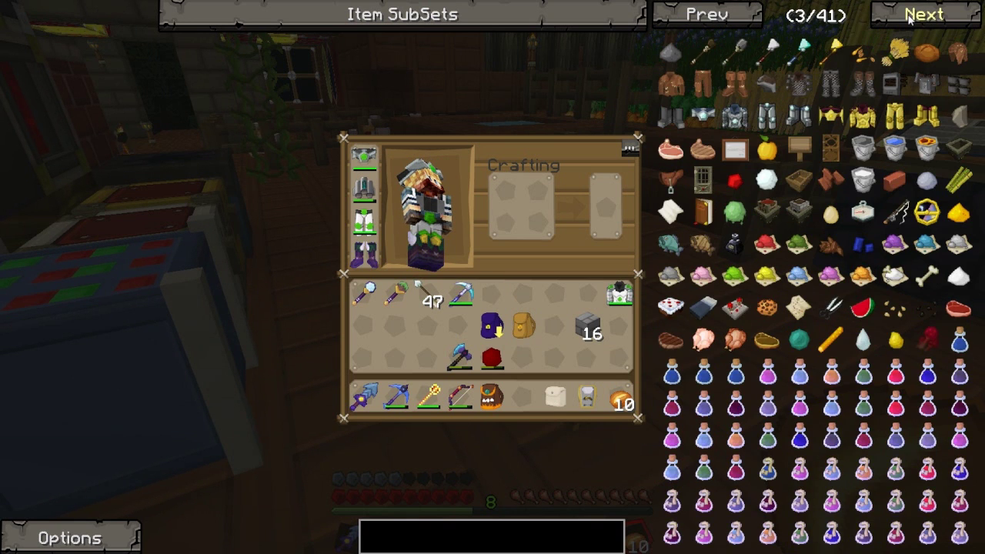
pyautogui.click(910, 19)
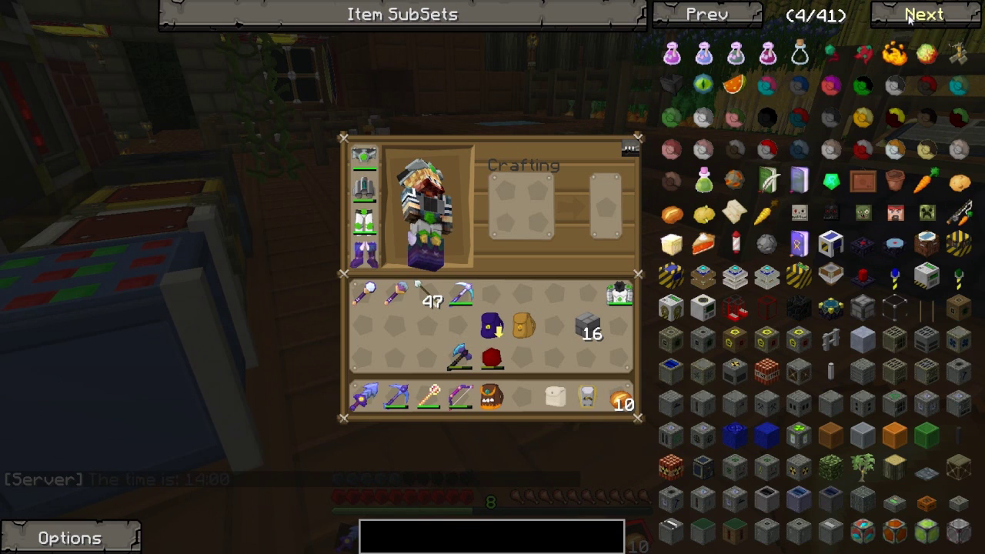
pyautogui.click(909, 19)
pyautogui.click(910, 20)
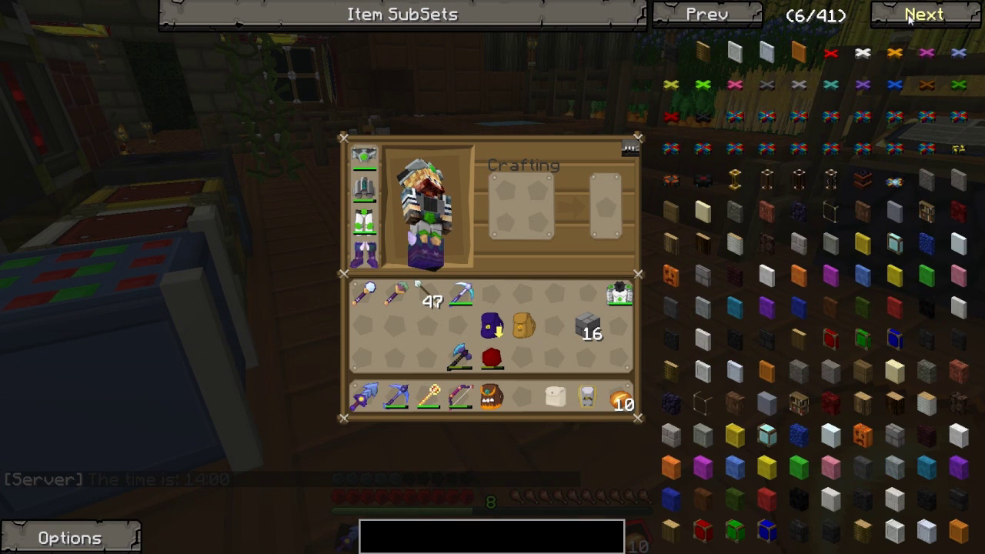
pyautogui.click(910, 19)
pyautogui.click(910, 19)
pyautogui.click(910, 19)
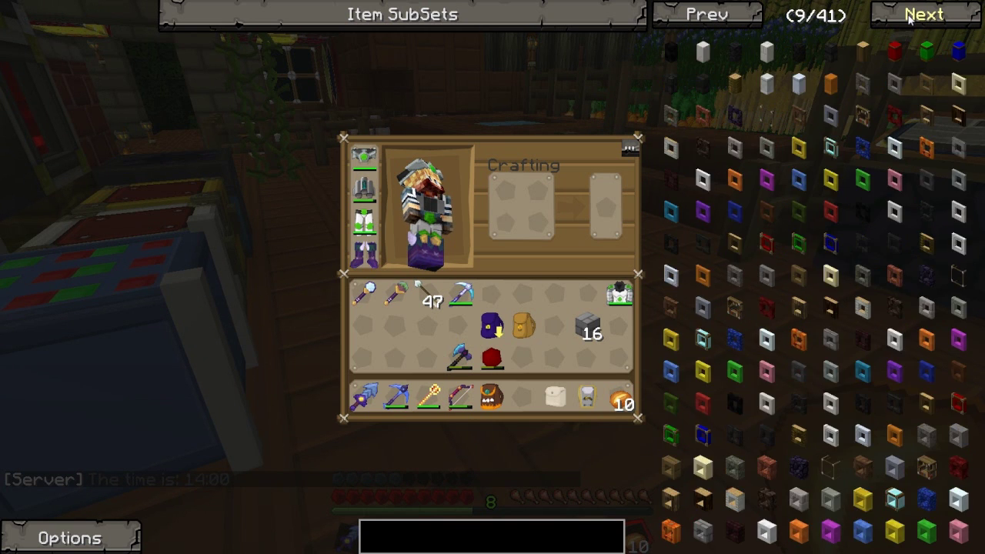
pyautogui.click(910, 20)
pyautogui.click(910, 19)
pyautogui.click(910, 19)
pyautogui.click(910, 20)
pyautogui.click(910, 19)
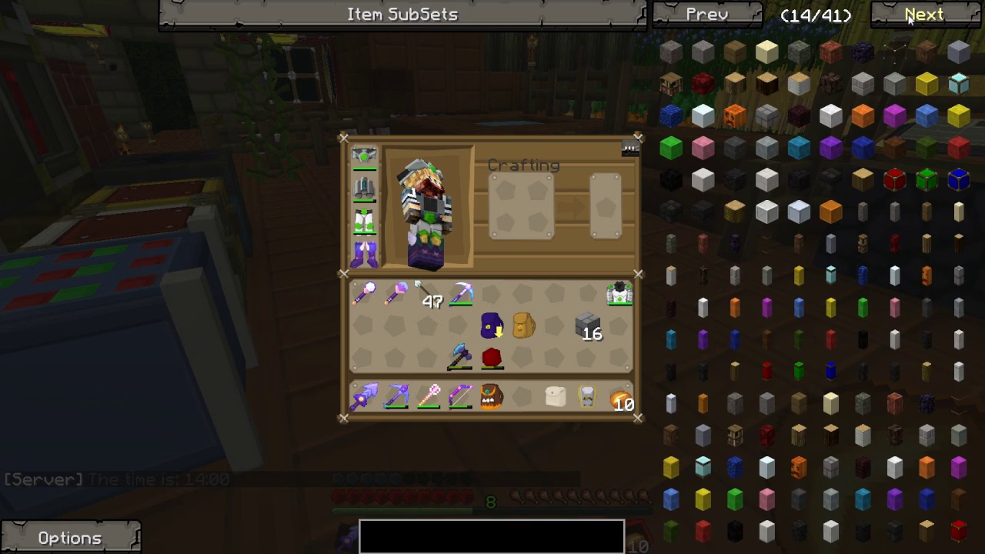
pyautogui.click(909, 20)
pyautogui.click(910, 20)
pyautogui.click(910, 20)
pyautogui.click(910, 19)
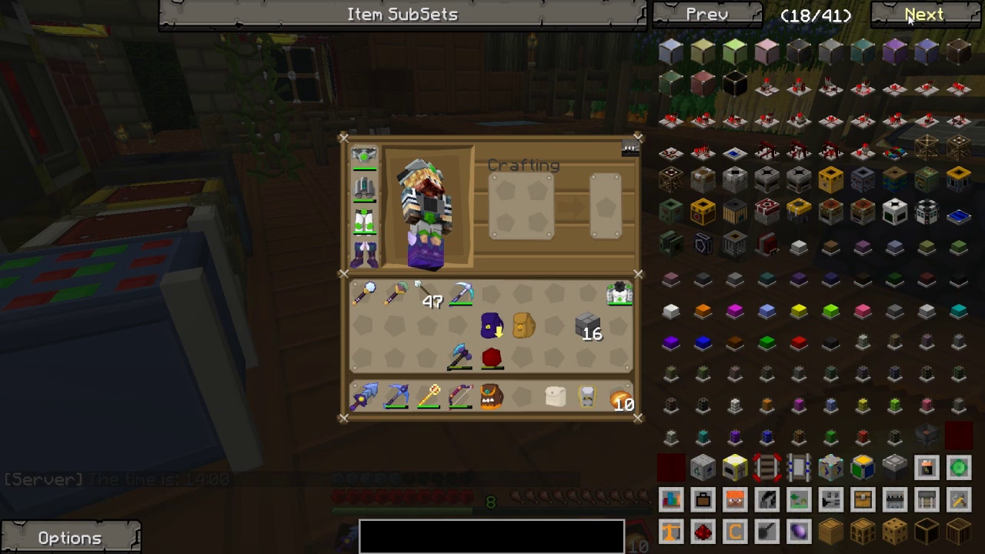
pyautogui.click(910, 19)
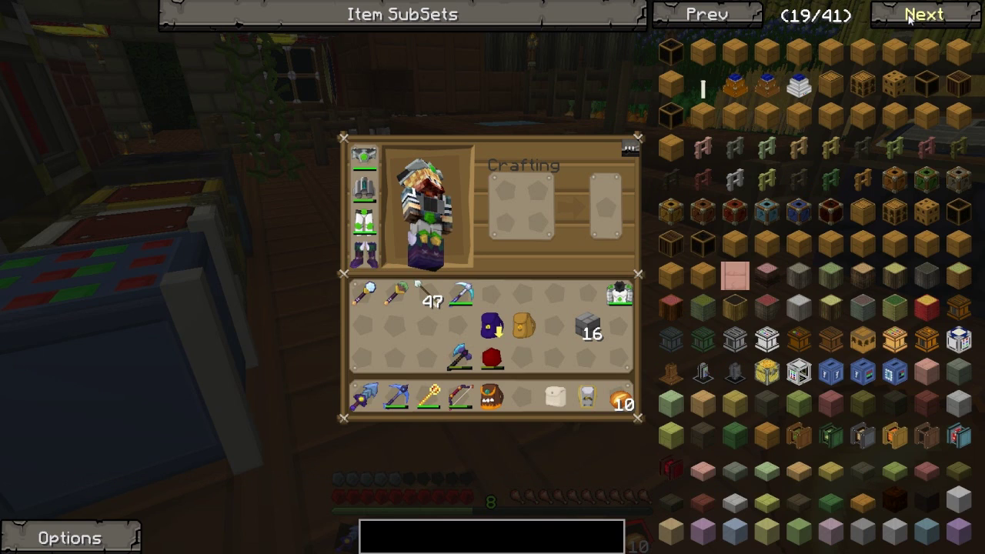
pyautogui.click(910, 19)
pyautogui.click(910, 19)
pyautogui.click(910, 19)
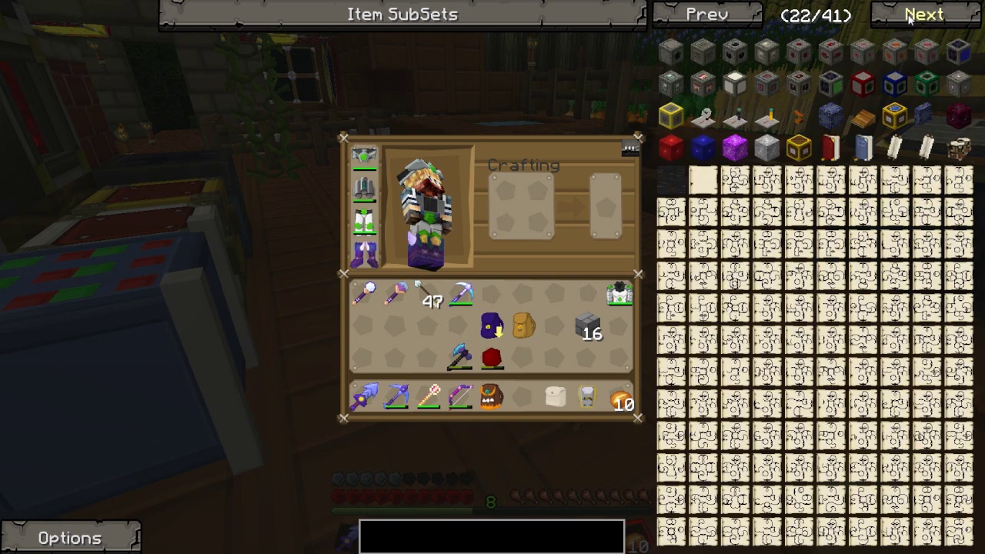
pyautogui.click(910, 19)
pyautogui.click(910, 19)
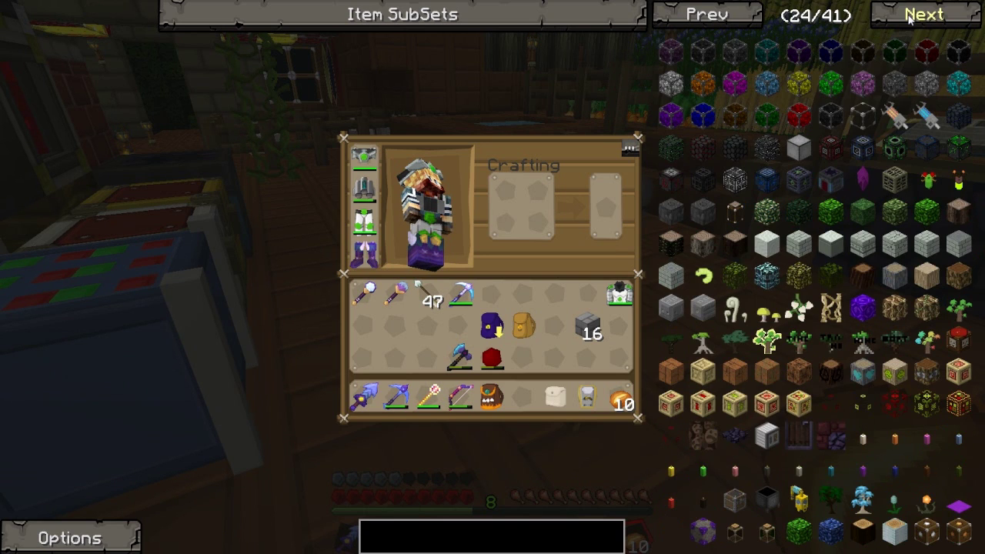
pyautogui.click(909, 19)
pyautogui.click(910, 19)
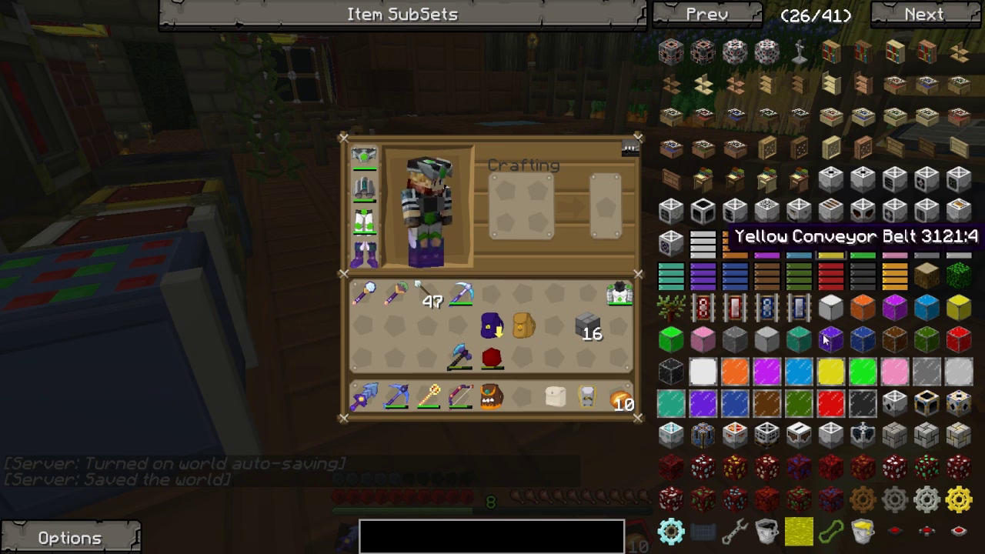
pyautogui.click(926, 17)
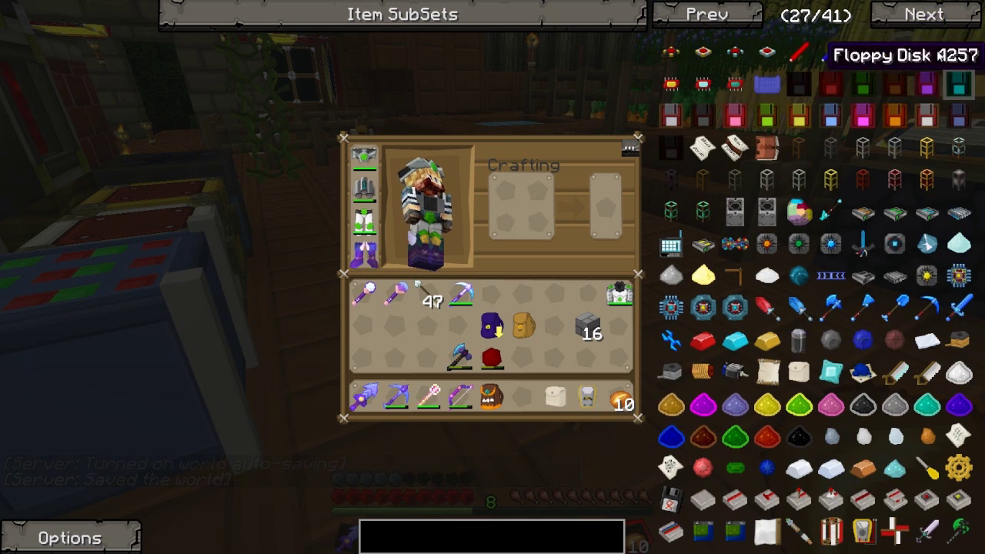
pyautogui.click(945, 16)
pyautogui.click(945, 15)
pyautogui.click(944, 15)
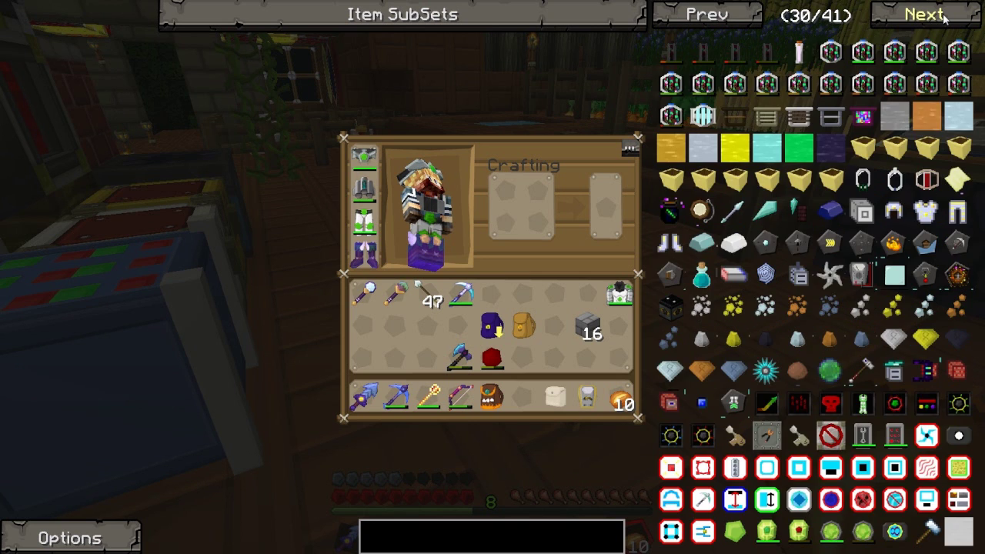
pyautogui.click(945, 15)
pyautogui.click(945, 16)
pyautogui.click(945, 16)
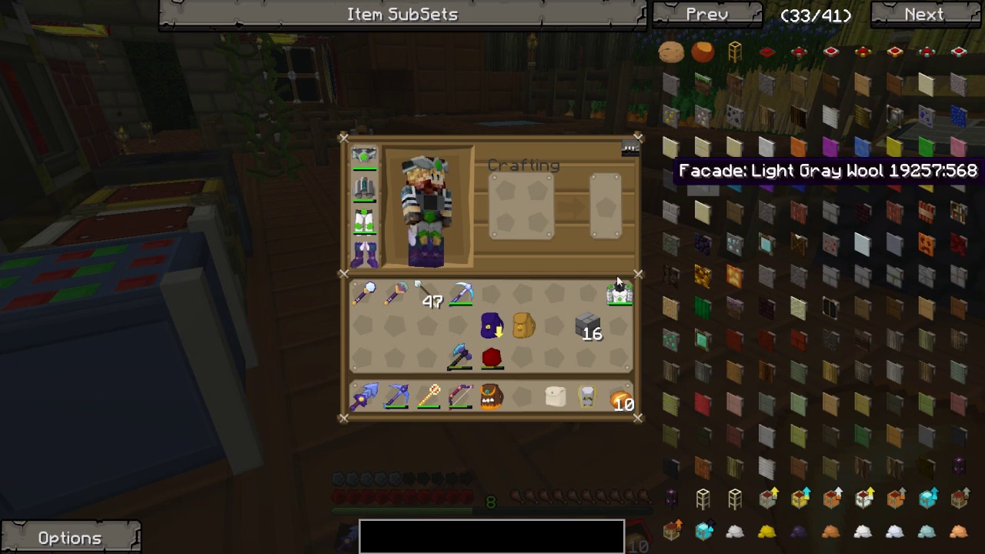
# - Search the item list for "solar" and view the crafting recipes of the Advanced Solar Panel and its plate ingredient
pyautogui.click(441, 542)
pyautogui.write('solar')
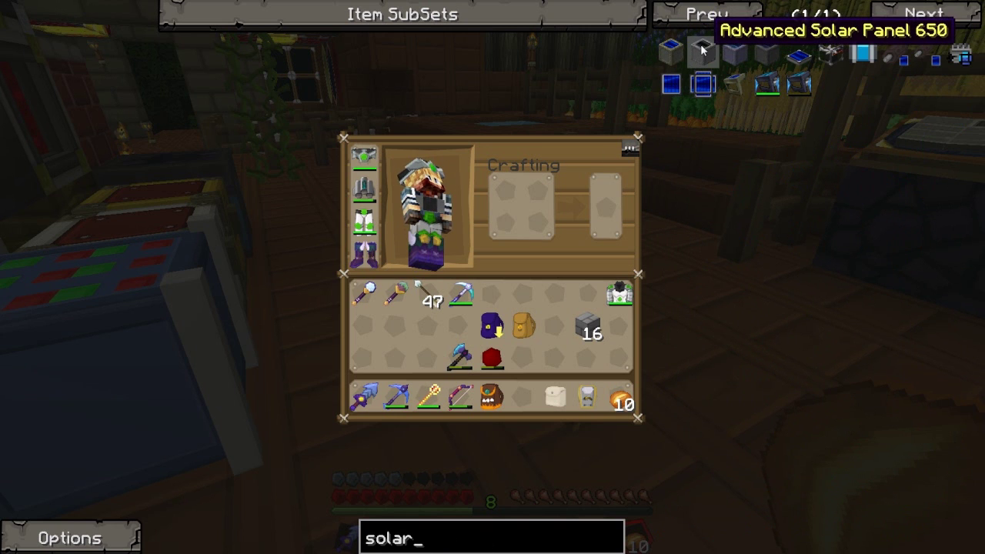
pyautogui.click(670, 84)
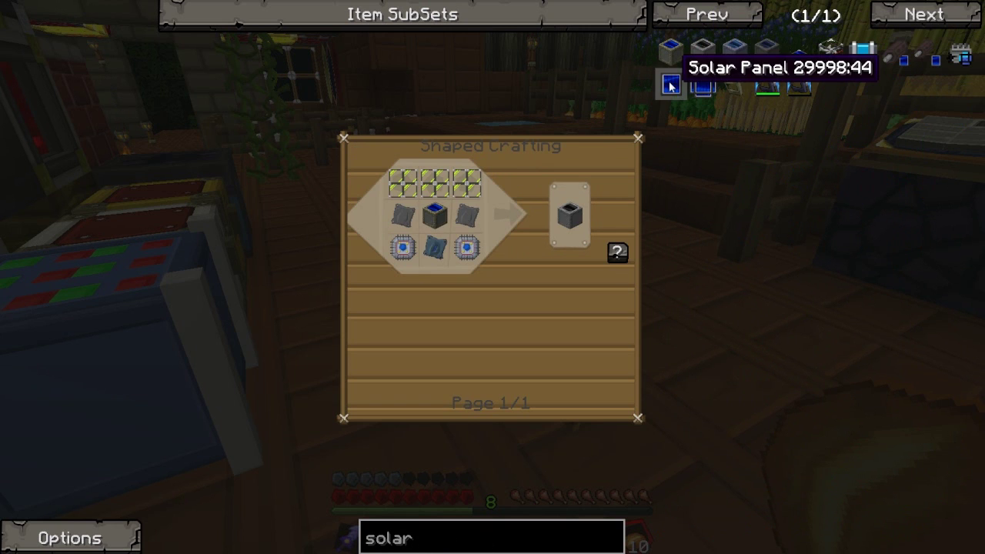
pyautogui.click(441, 265)
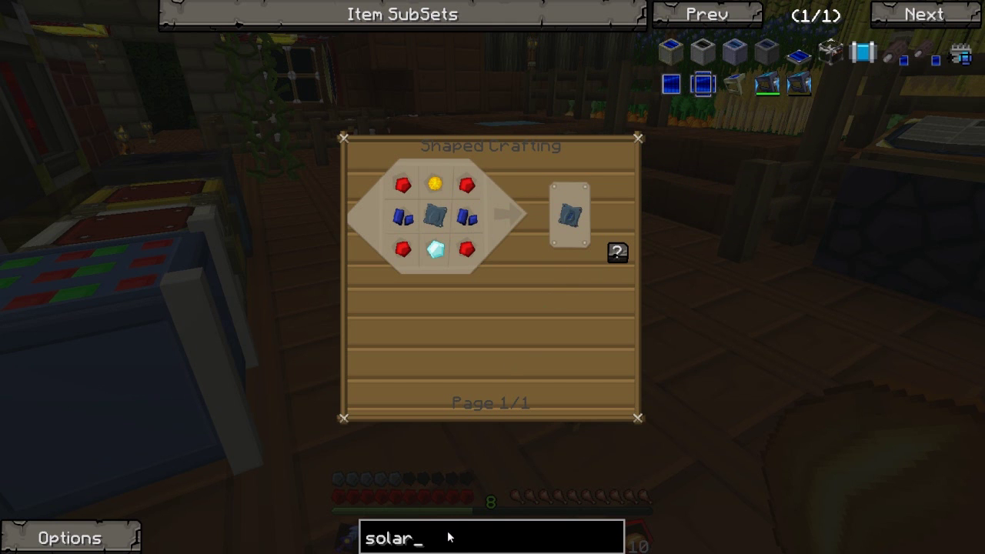
# - Clear the "solar" item search and return from the recipe view to the game world
pyautogui.press('BackSpace')
pyautogui.press('BackSpace')
pyautogui.press('BackSpace')
pyautogui.press('BackSpace')
pyautogui.press('BackSpace')
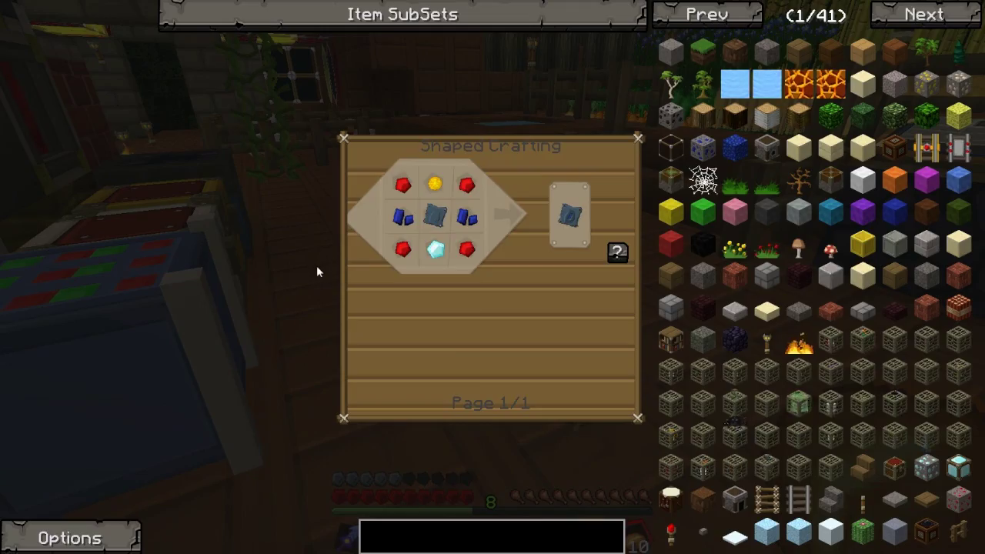
pyautogui.press('Escape')
pyautogui.press('Escape')
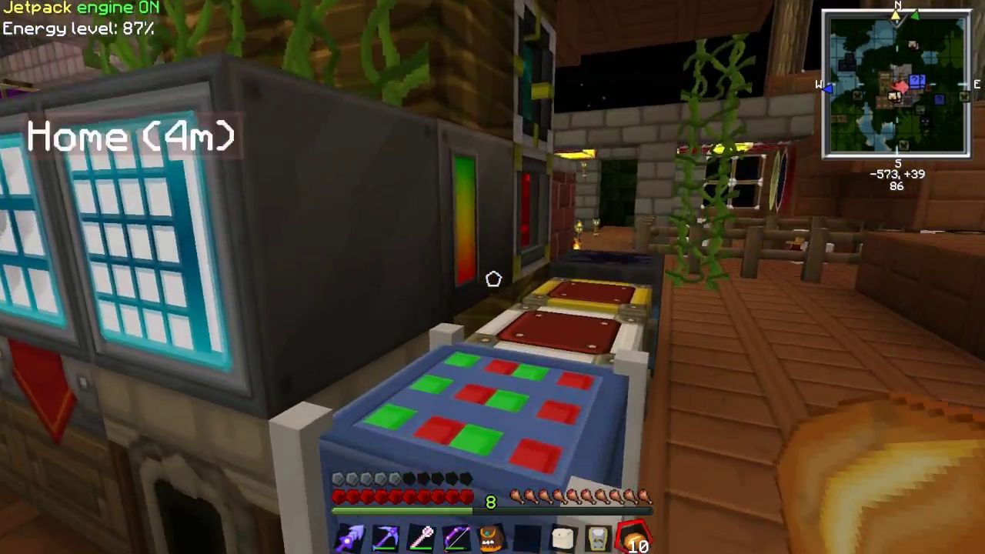
# - Walk around the base past the machines, enchanting table, farm fence, armor stands and chests to examine the remaining textures
pyautogui.press('a')
pyautogui.press('w')
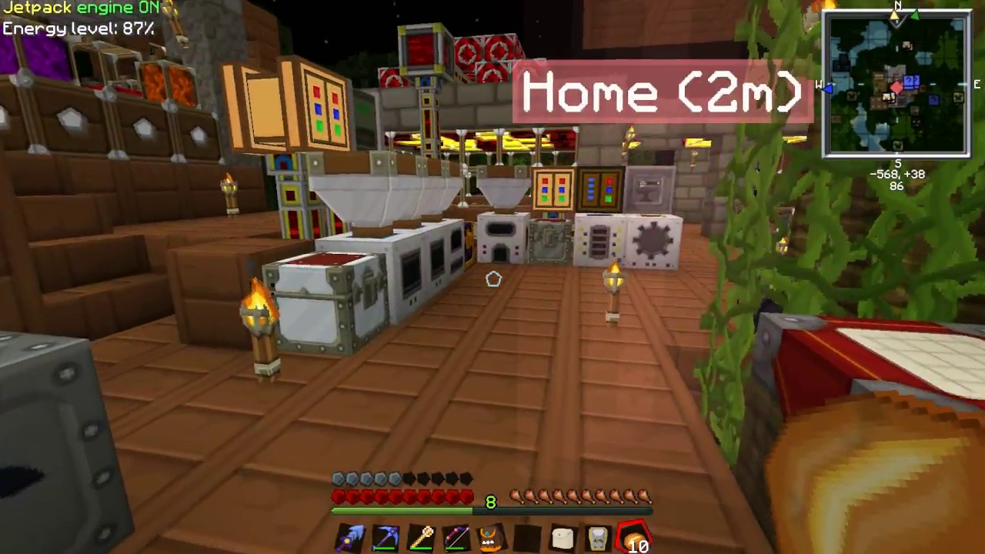
pyautogui.press('w')
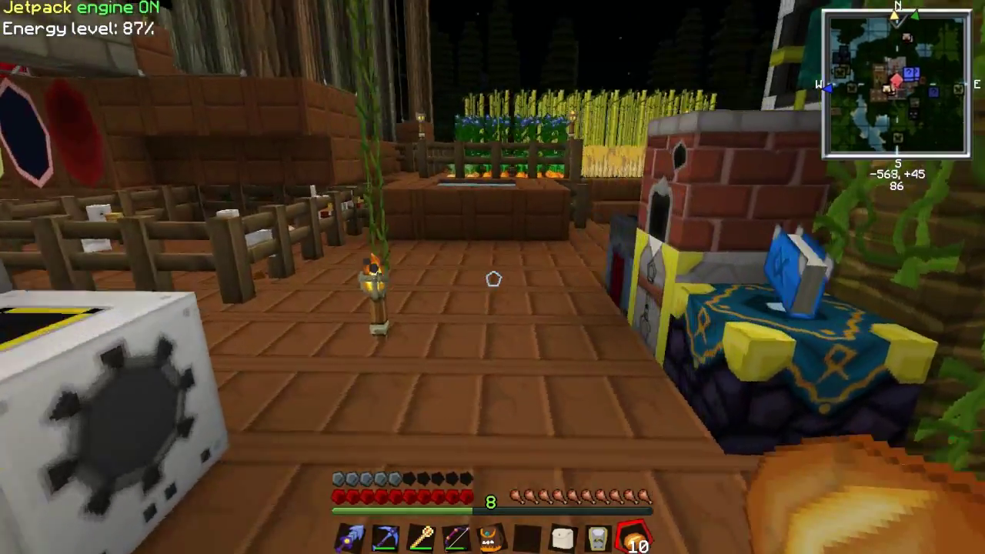
pyautogui.press('w')
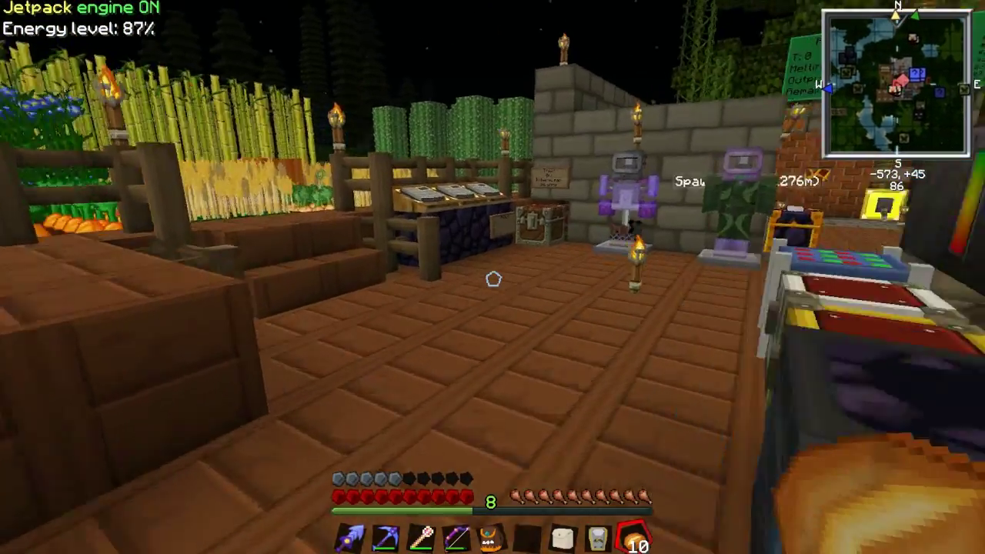
pyautogui.press('w')
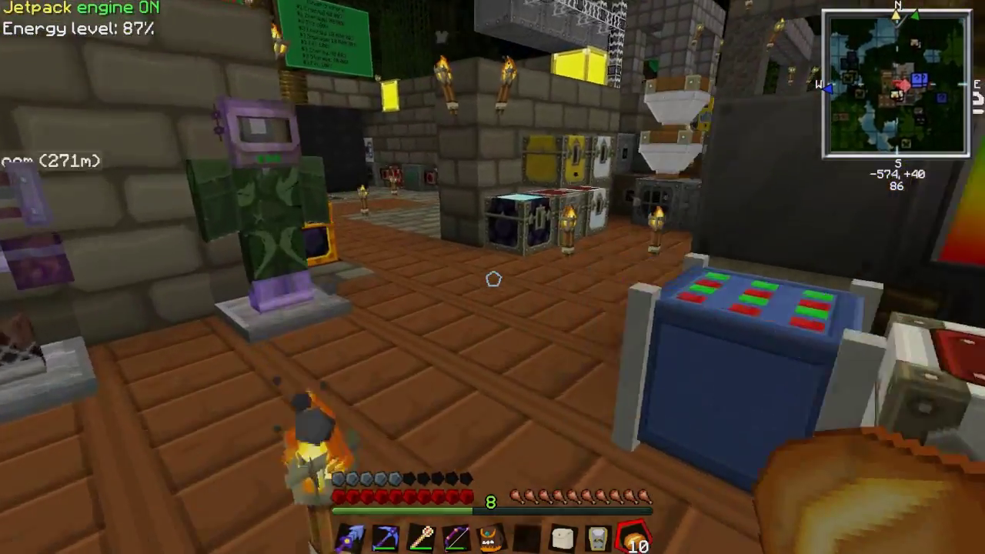
pyautogui.press('d')
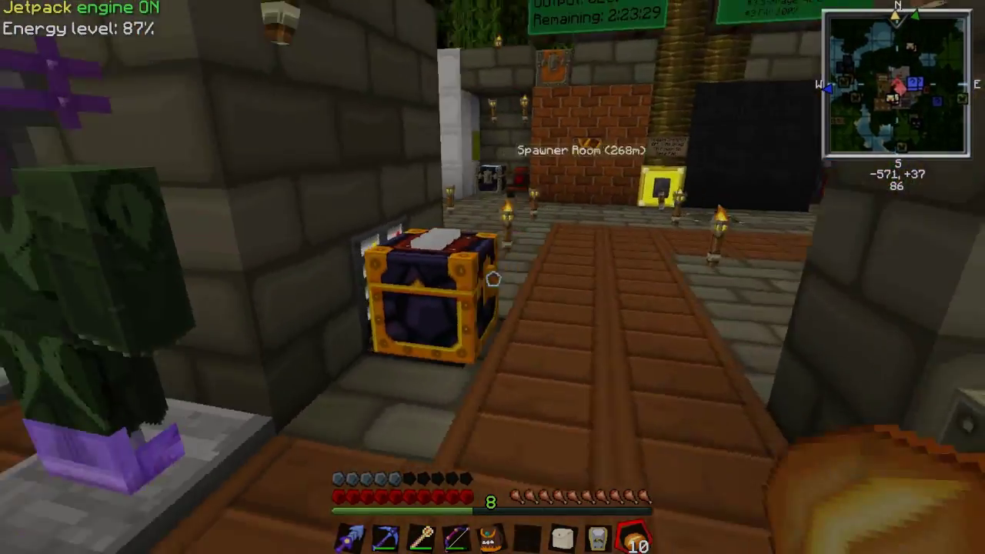
pyautogui.press('w')
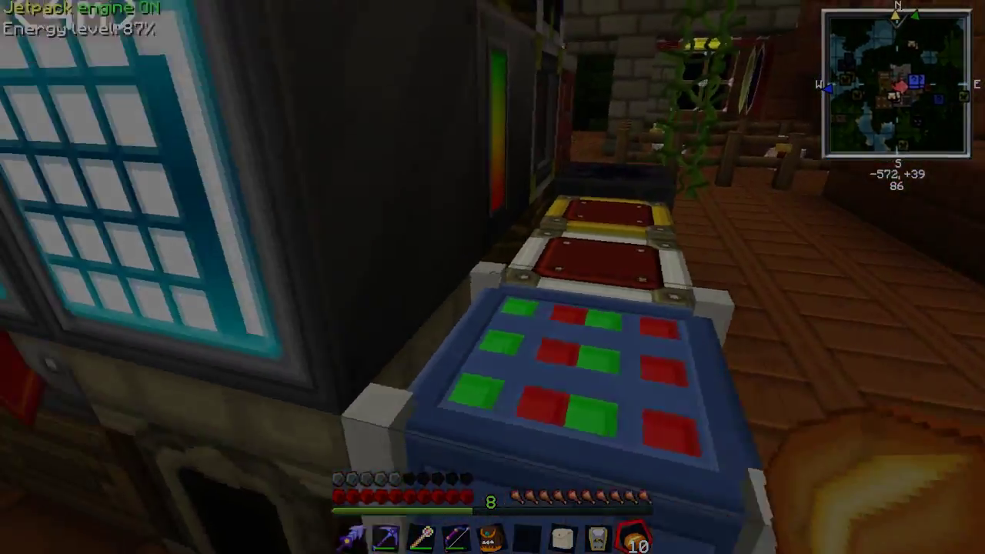
pyautogui.press('w')
pyautogui.press('space')
pyautogui.press('w')
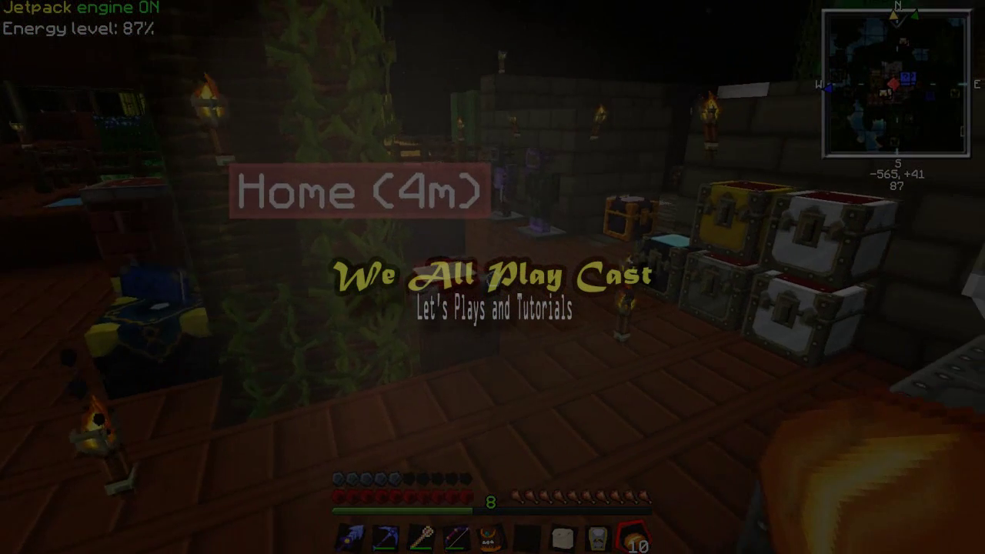